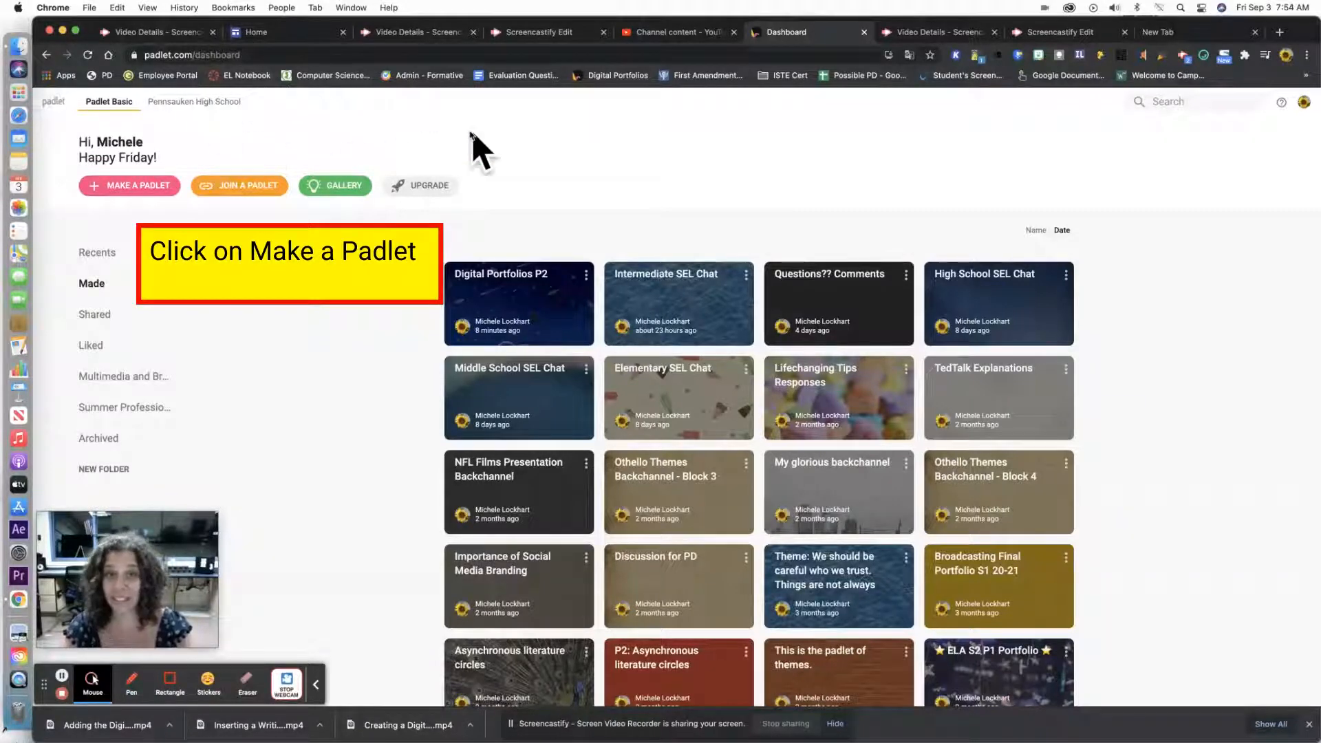
Step: Create a new padlet from the blank Wall layout
left_click(130, 189)
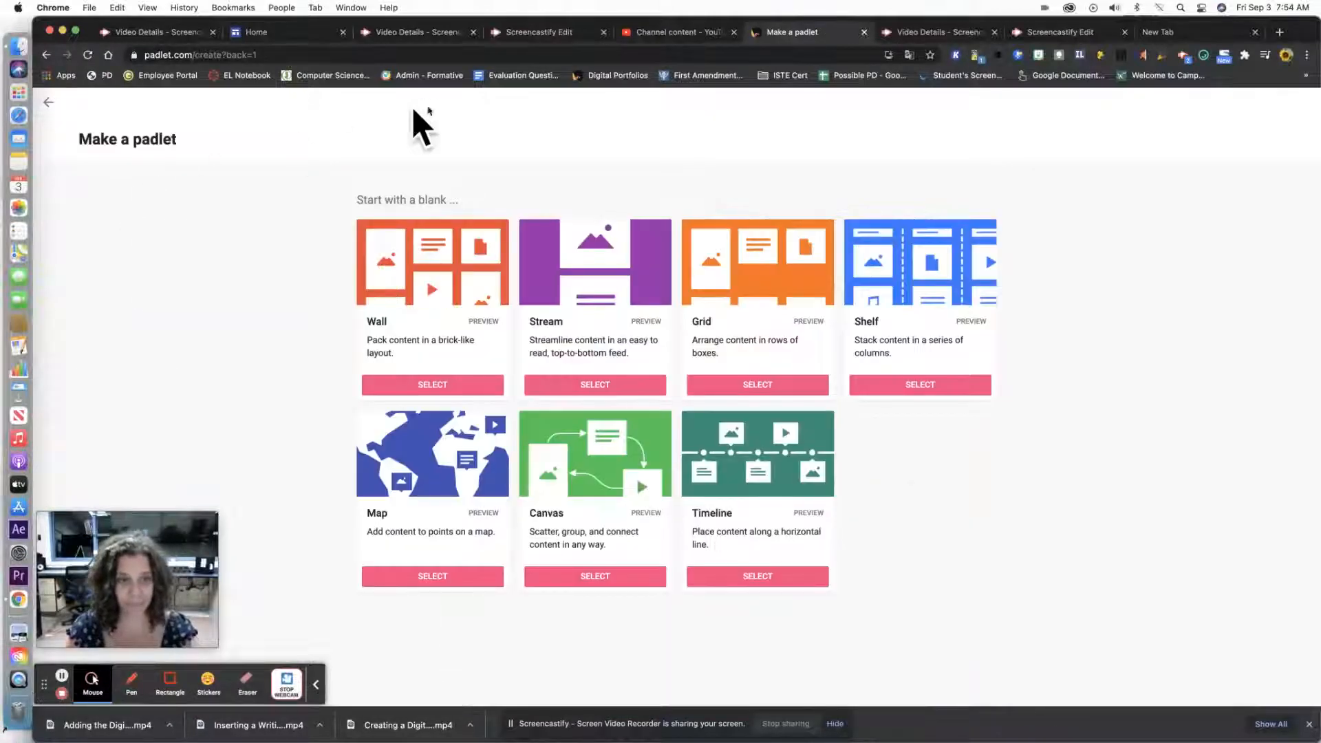
left_click(443, 387)
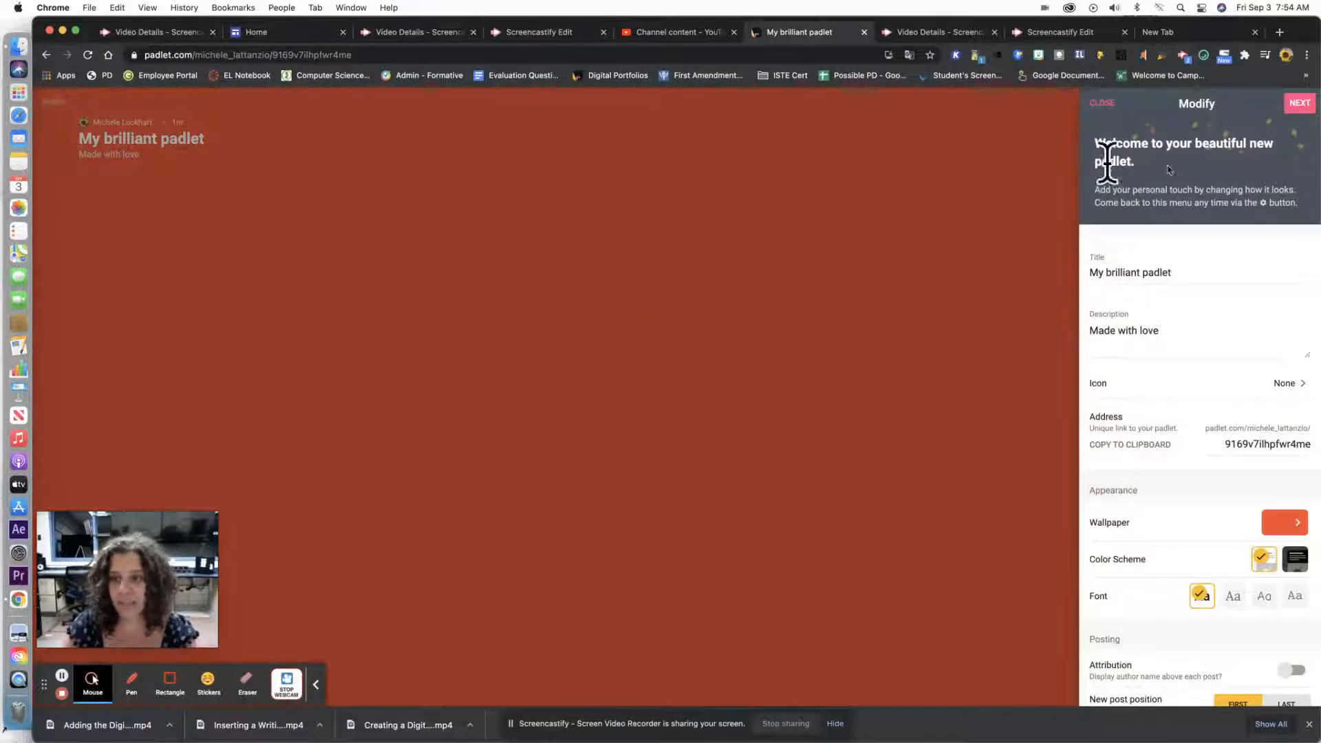
Step: Replace the padlet's default title with "Digital Portfolios Semester 1 Period 1"
left_click(1180, 271)
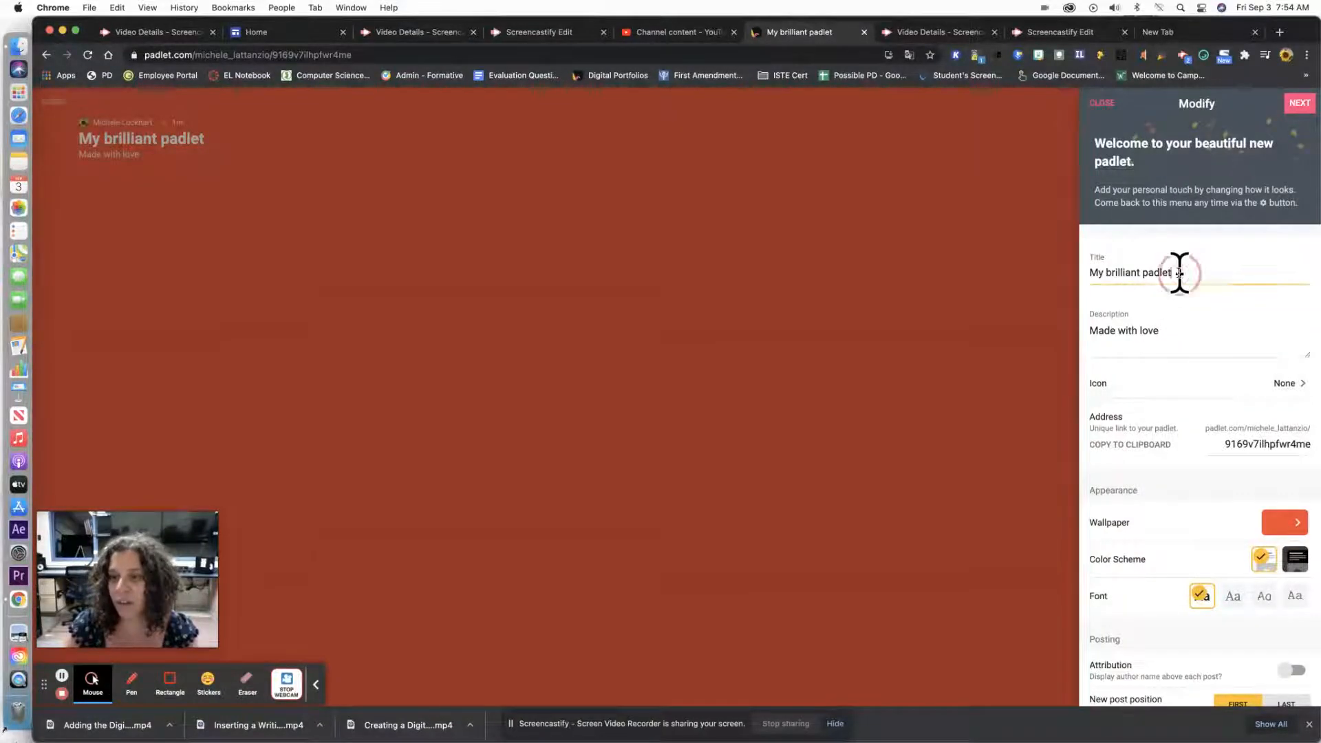
triple_click(1107, 276)
type("Digital Porf")
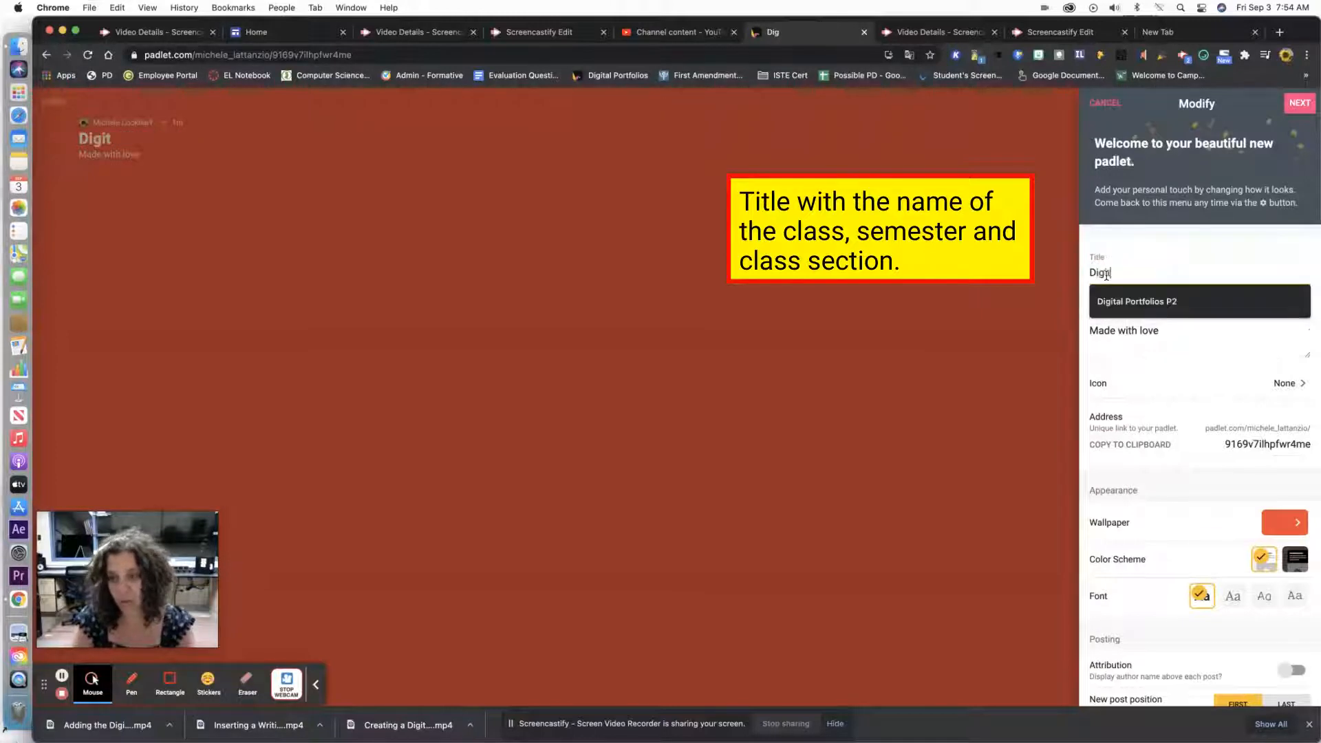
key("BackSpace")
type("tfio")
type("l")
key("BackSpace")
key("BackSpace")
key("BackSpace")
type("olios")
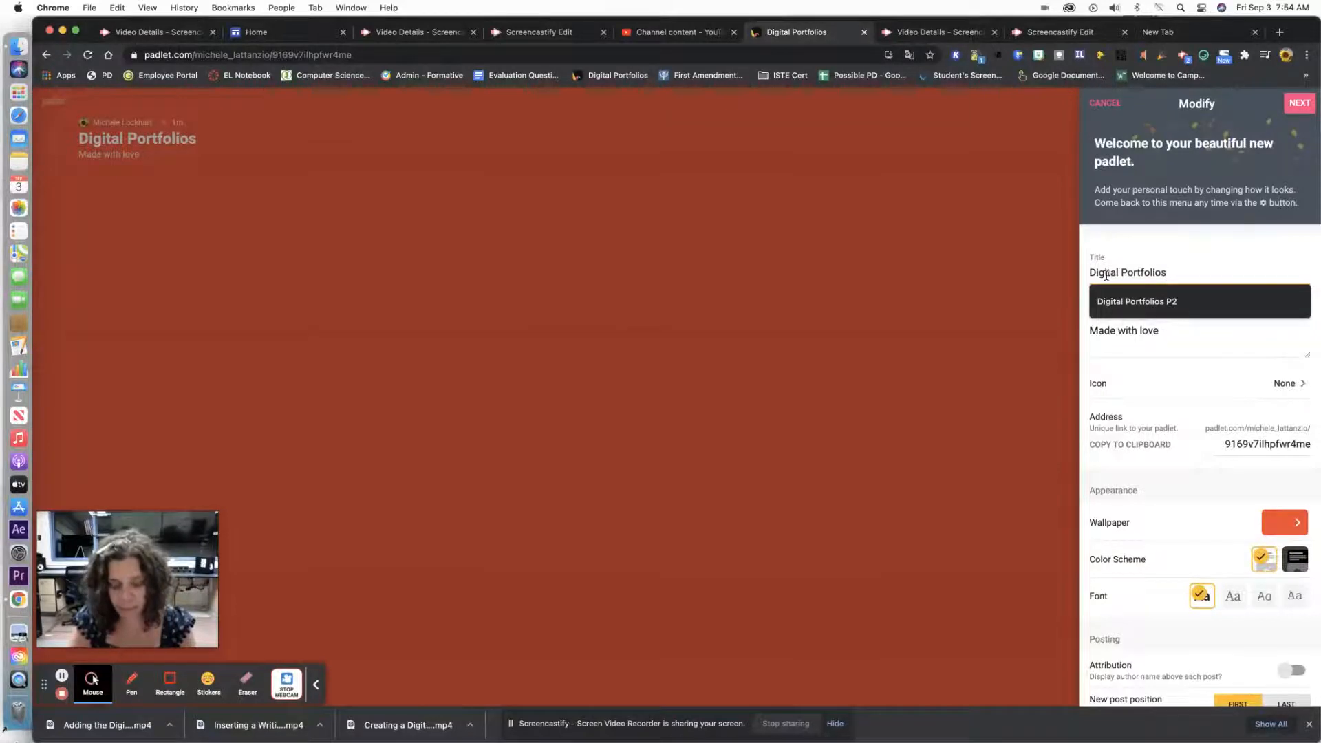
type(" Semet")
key("BackSpace")
type("ste")
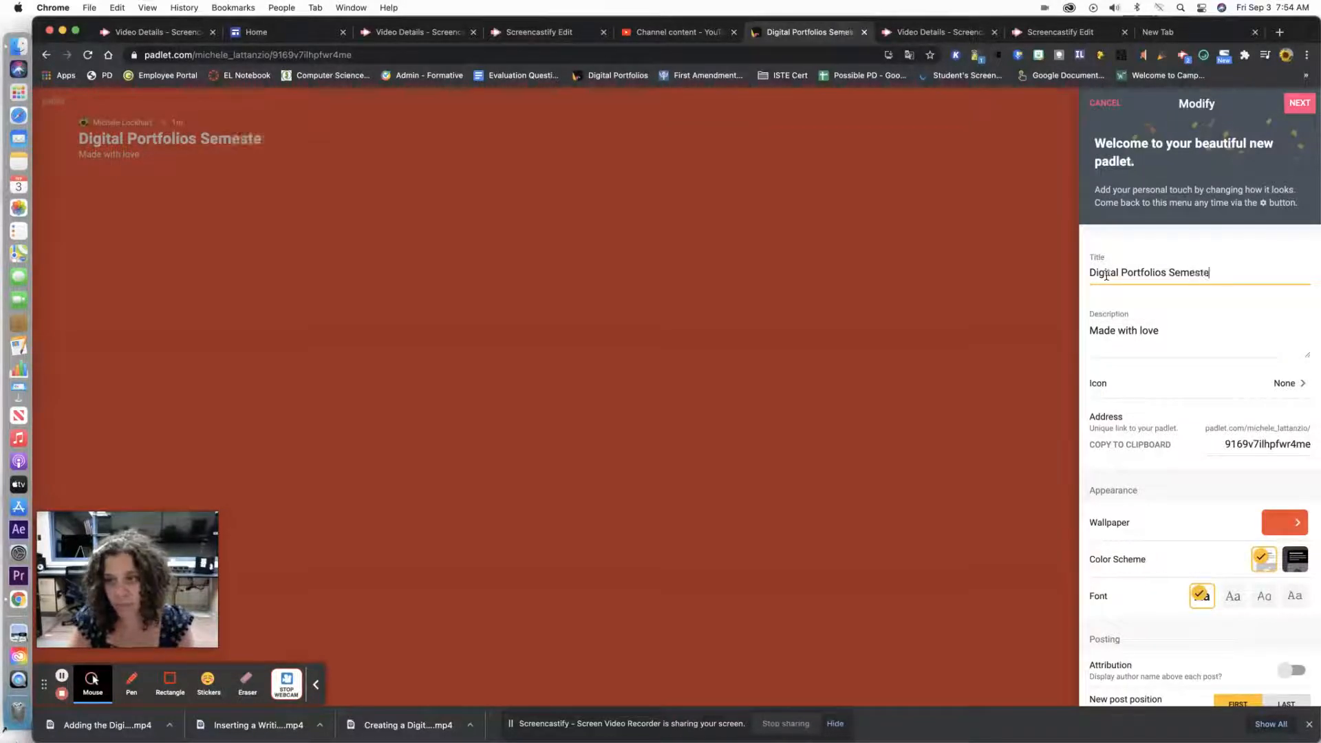
type("r 1 Perios")
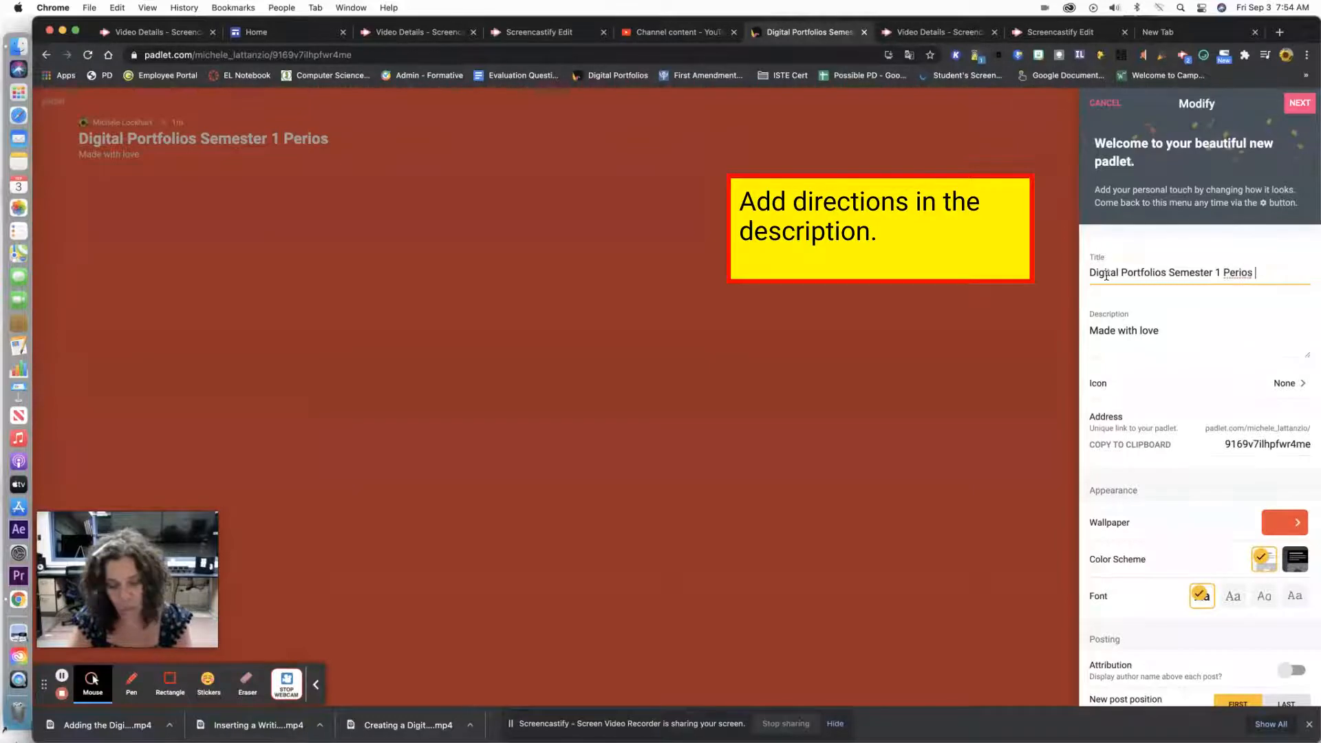
key("BackSpace")
key("BackSpace")
key("BackSpace")
type("d 1")
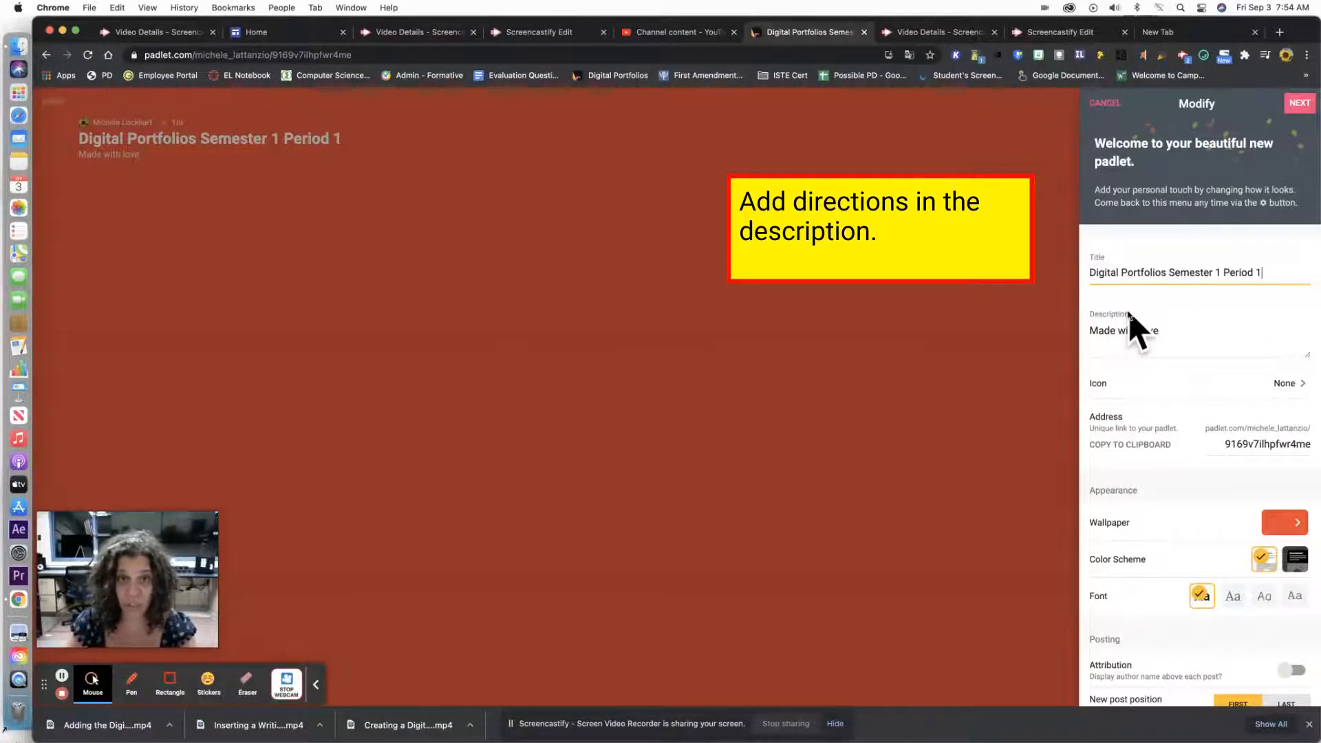
Step: Replace the padlet's description with "Be sure to make all your digital portfolio submissions accessible"
left_click(1135, 331)
triple_click(1135, 331)
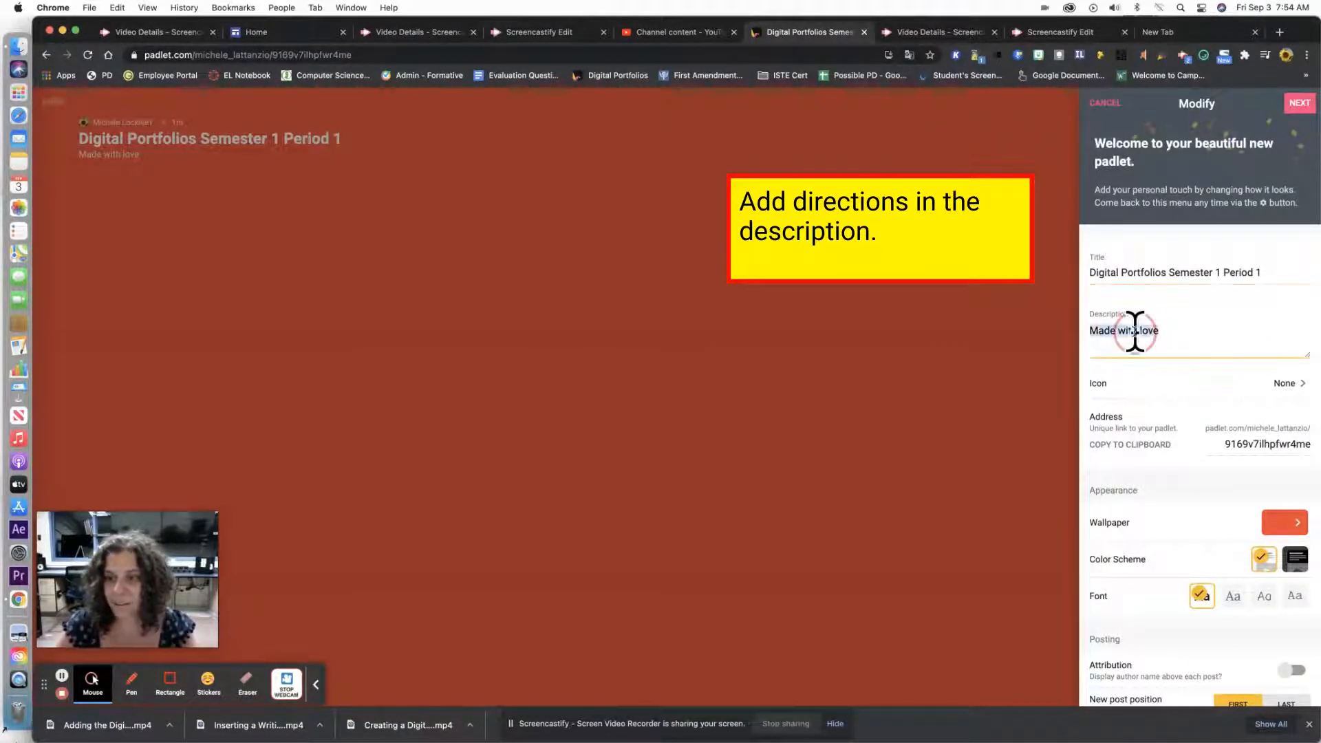
type("Be ")
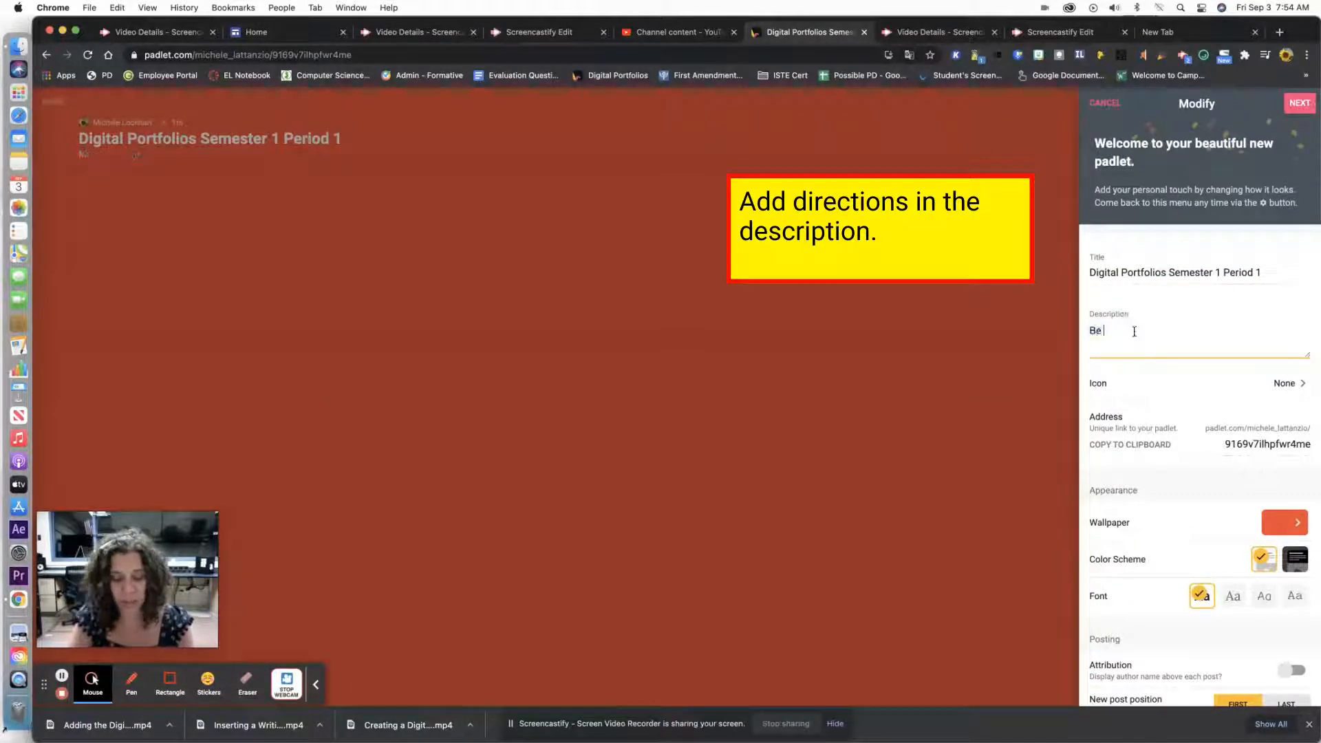
type("sure to make all your digital portfi")
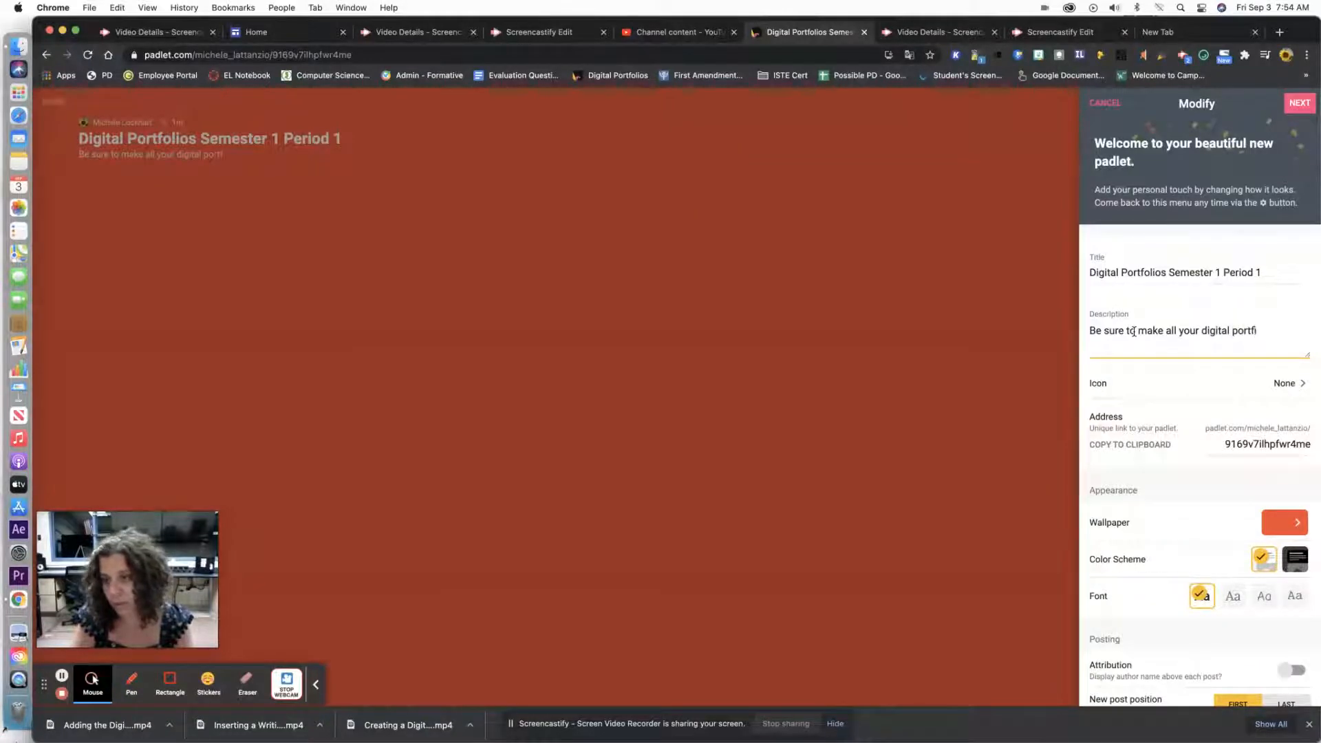
key("BackSpace")
type("olio ")
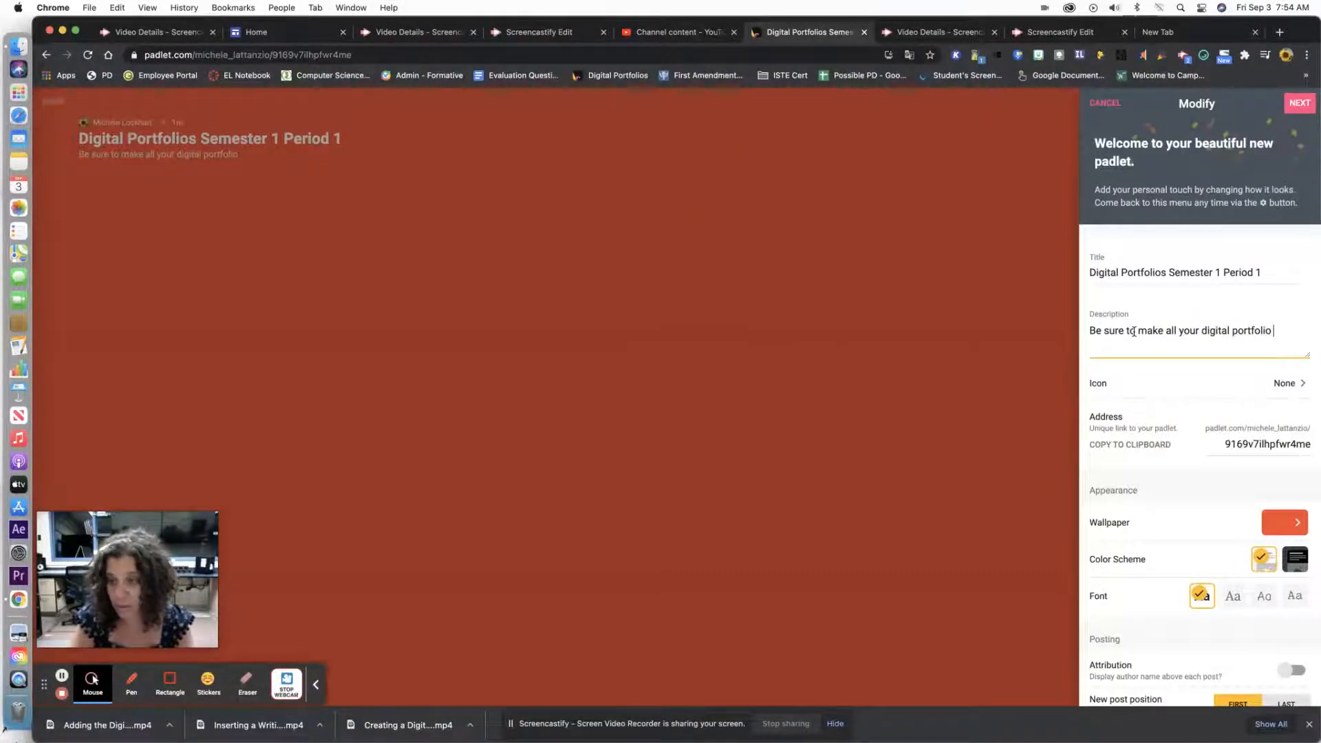
type("submission")
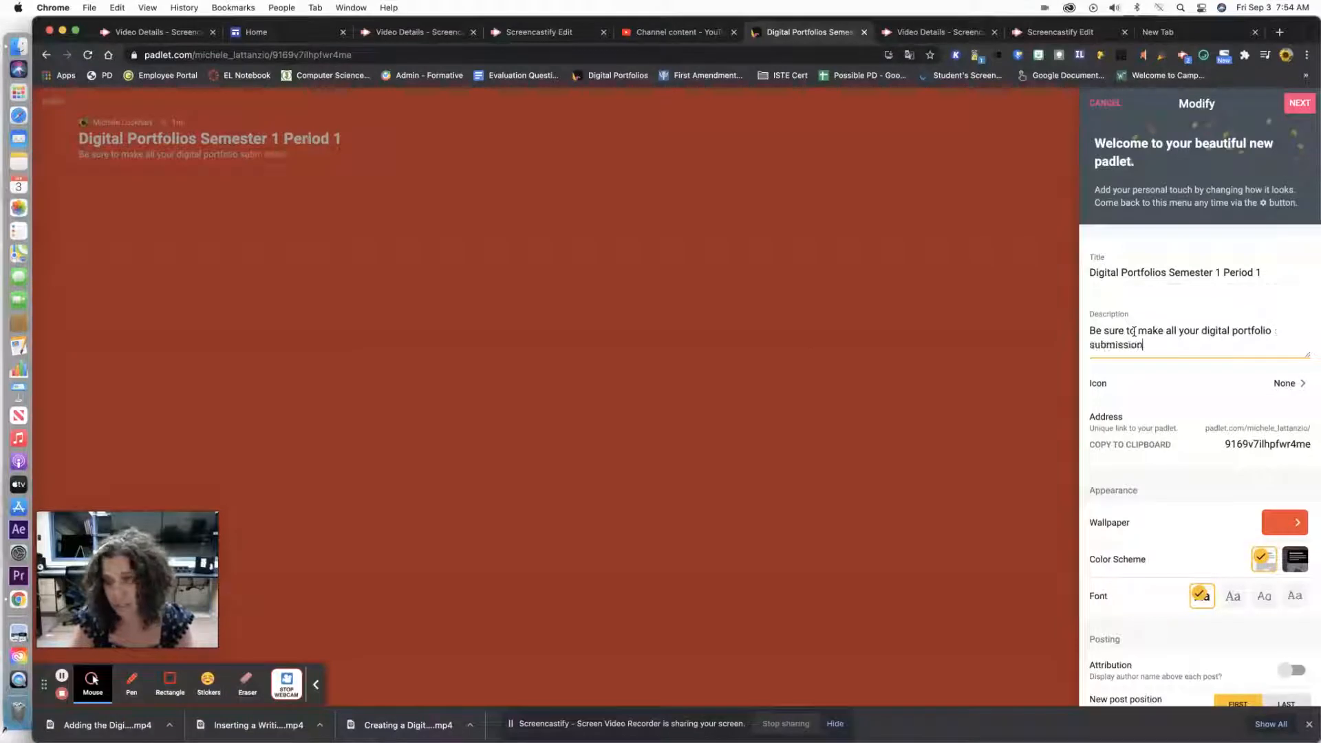
type("s access")
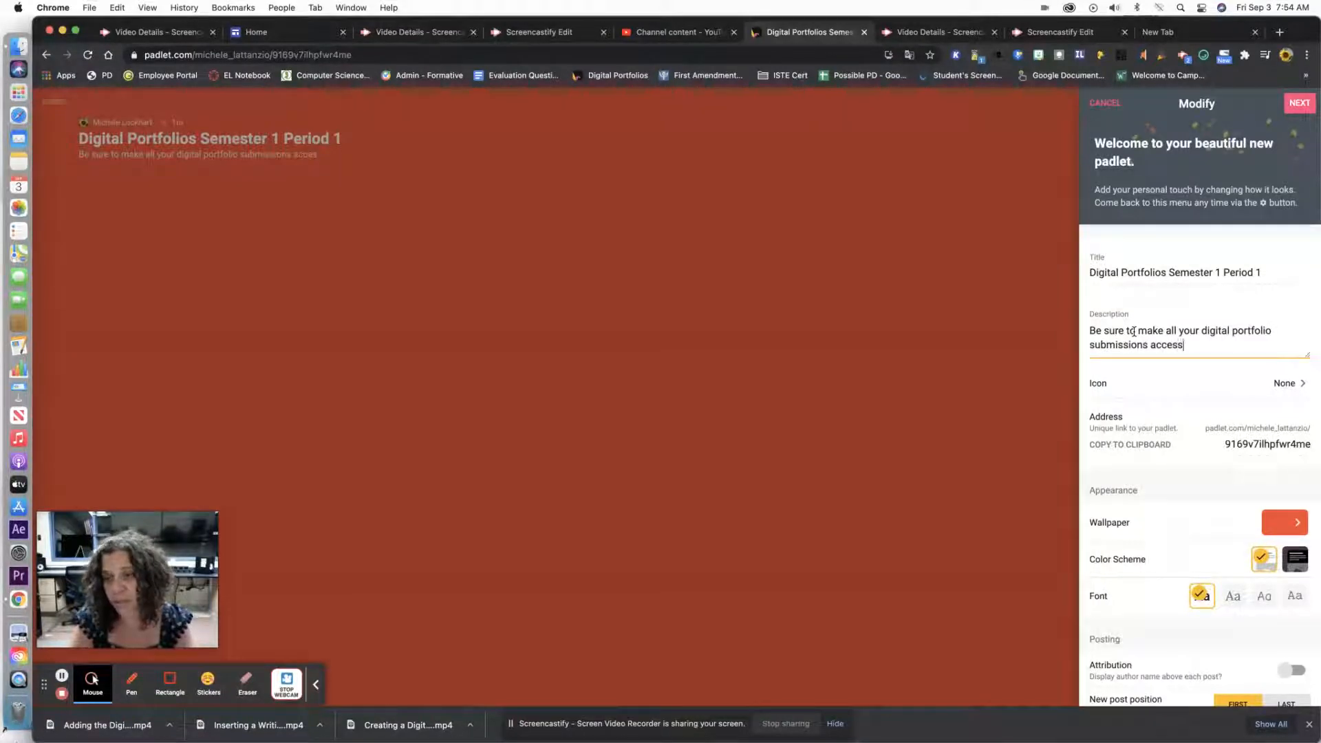
type("i")
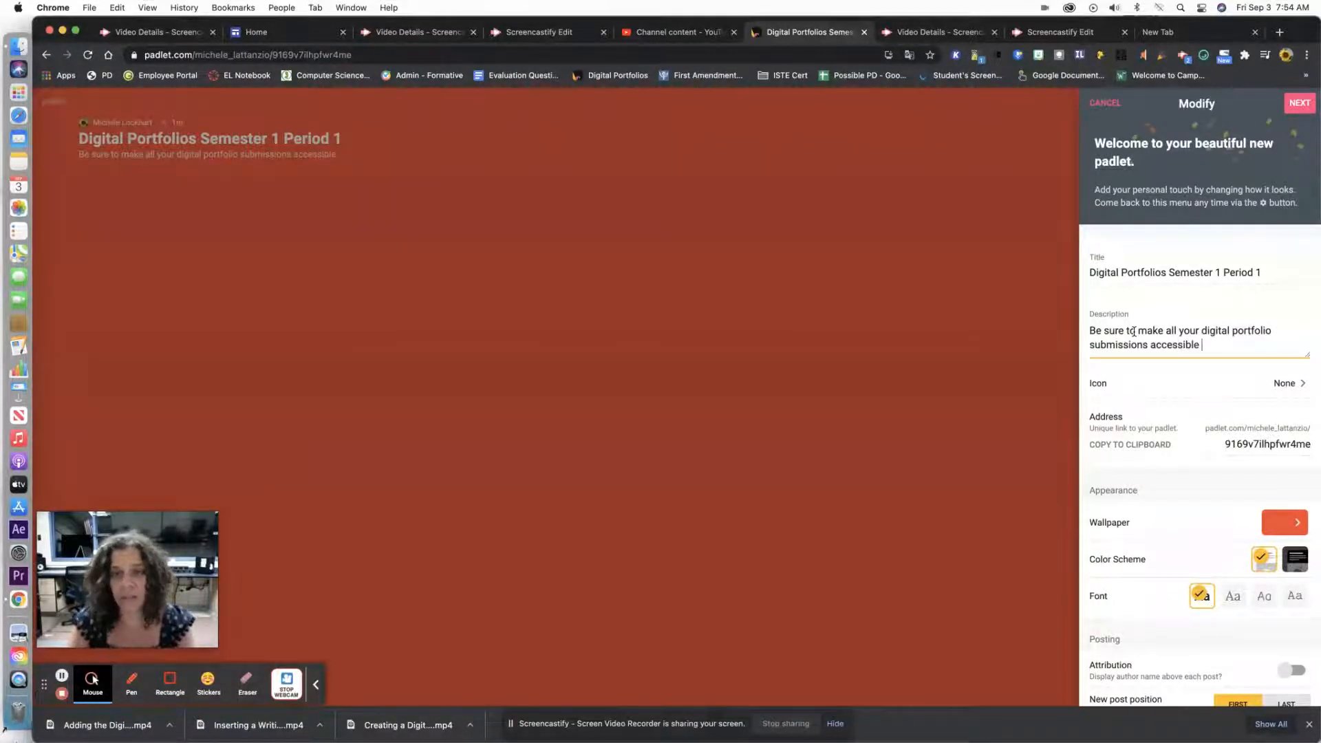
type("ble")
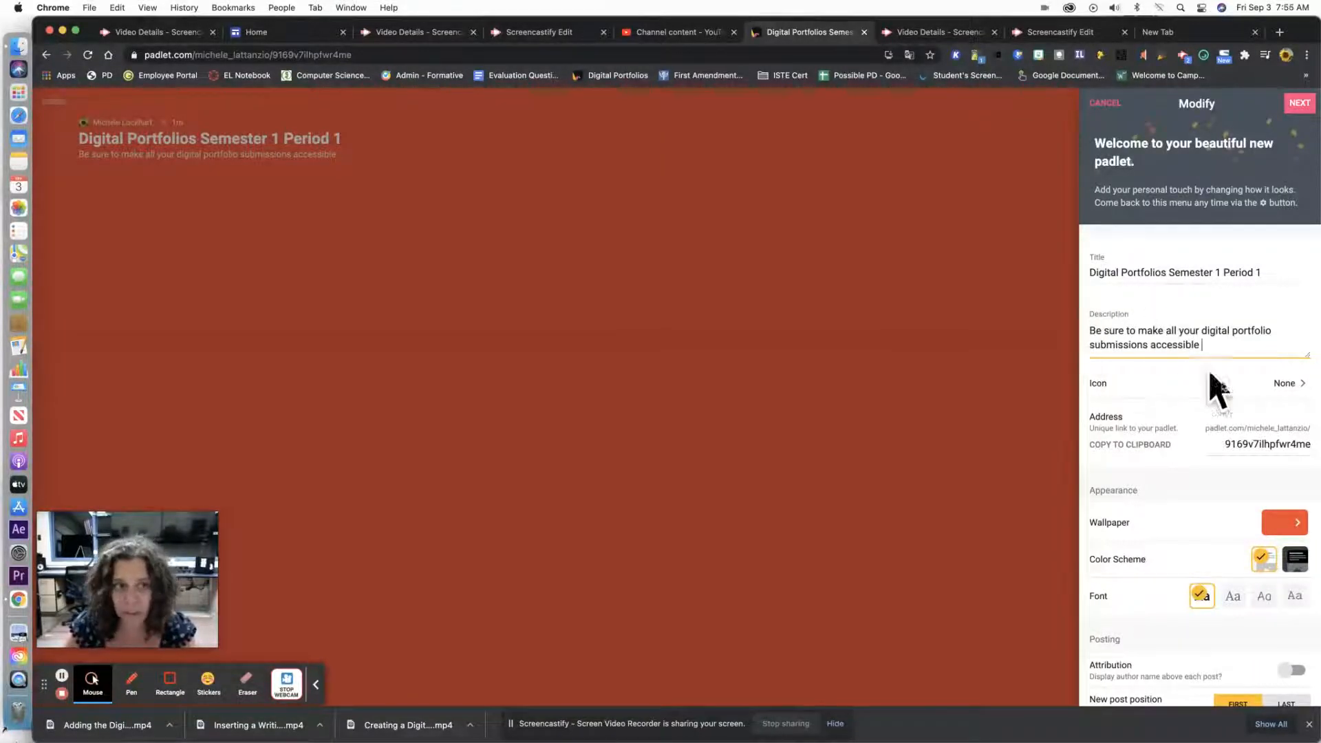
Step: Set the padlet's icon to the relieved face emoji with closed eyes and return to the settings
left_click(1297, 384)
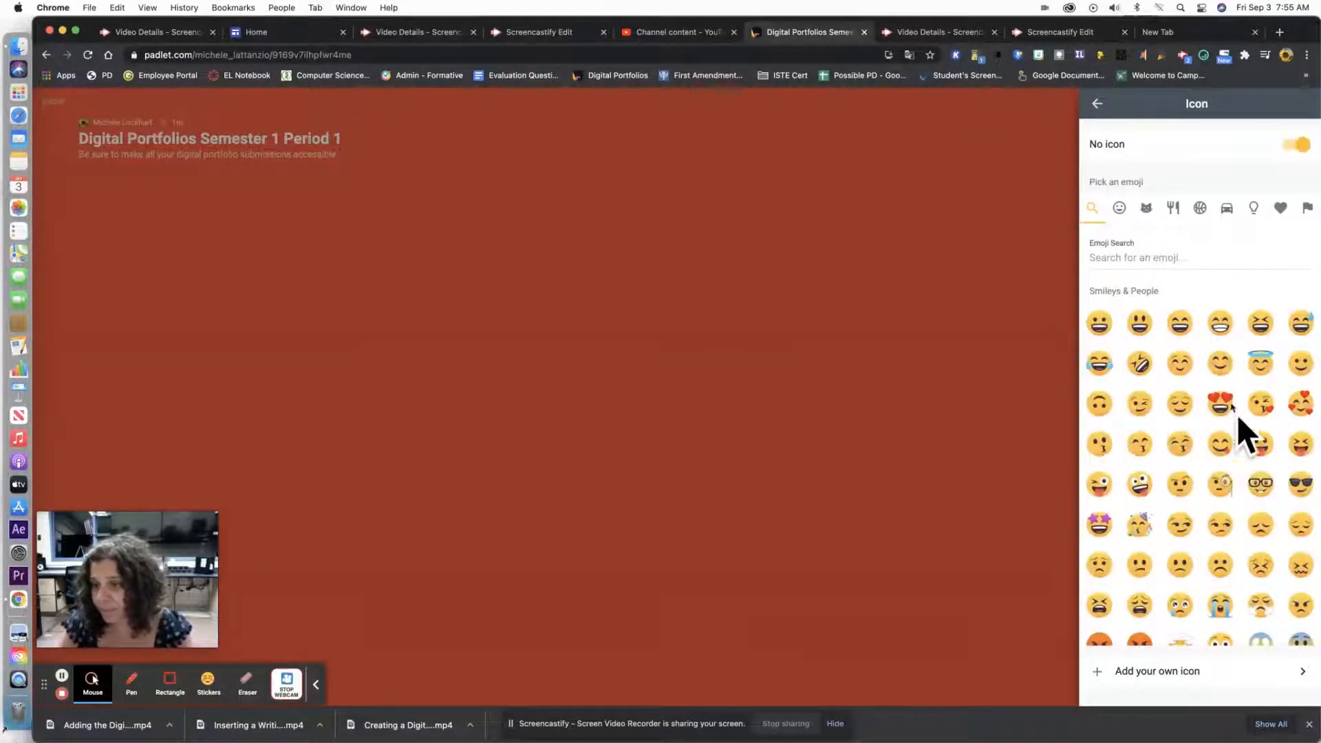
left_click(1179, 402)
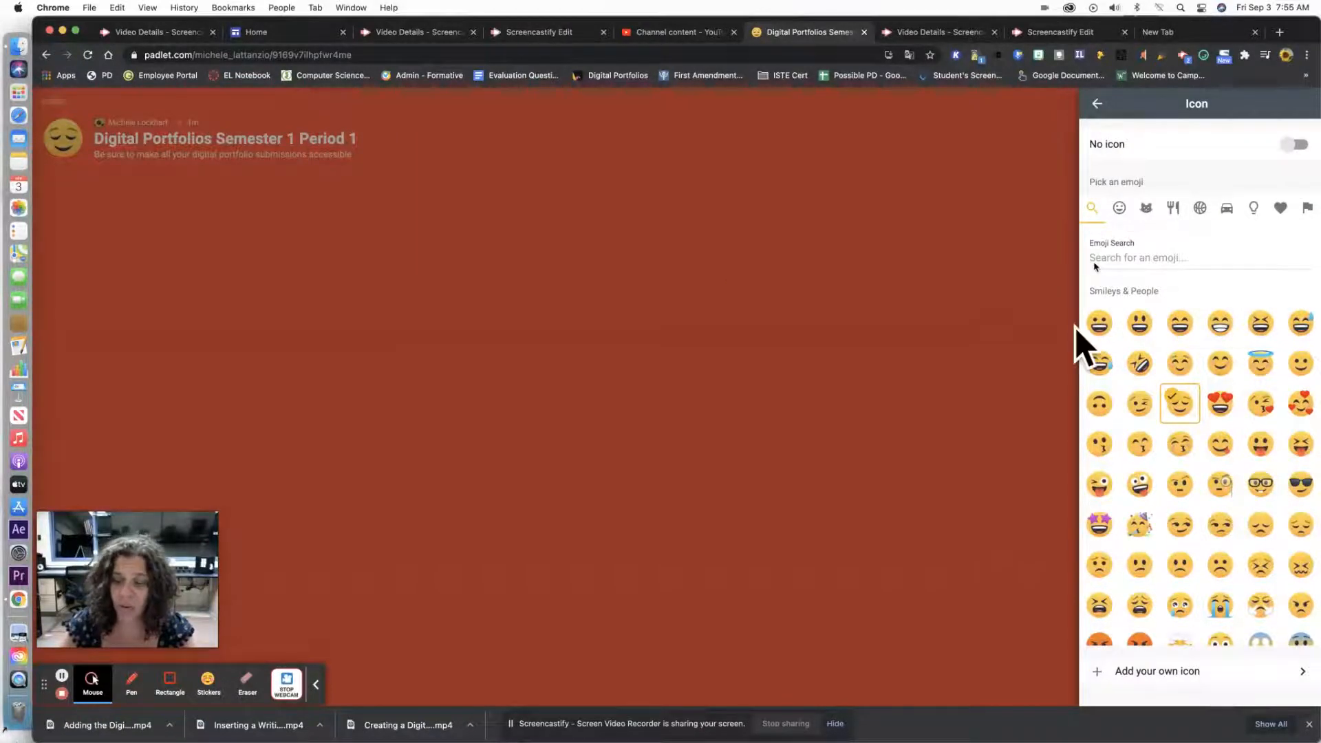
left_click(1102, 105)
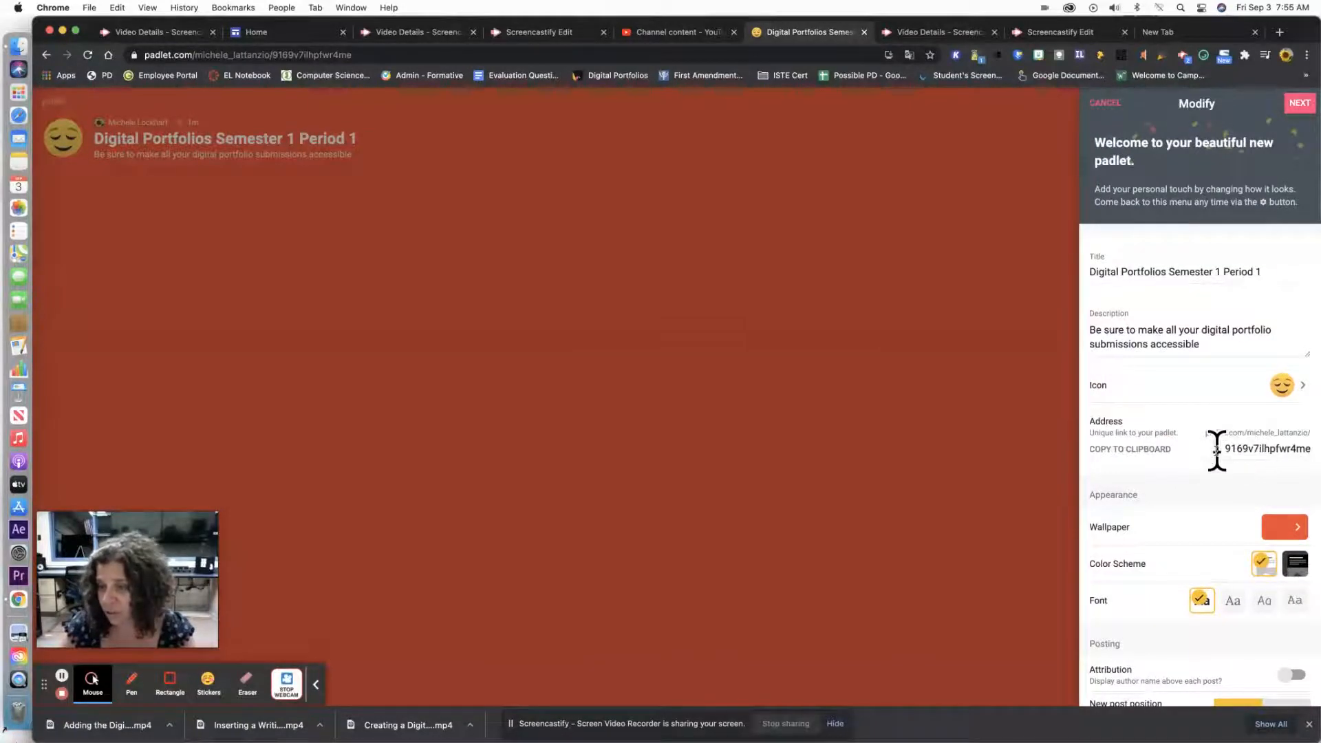
Step: Review the wallpaper categories available for the padlet's background without choosing one
scroll(1218, 461, "down", 3)
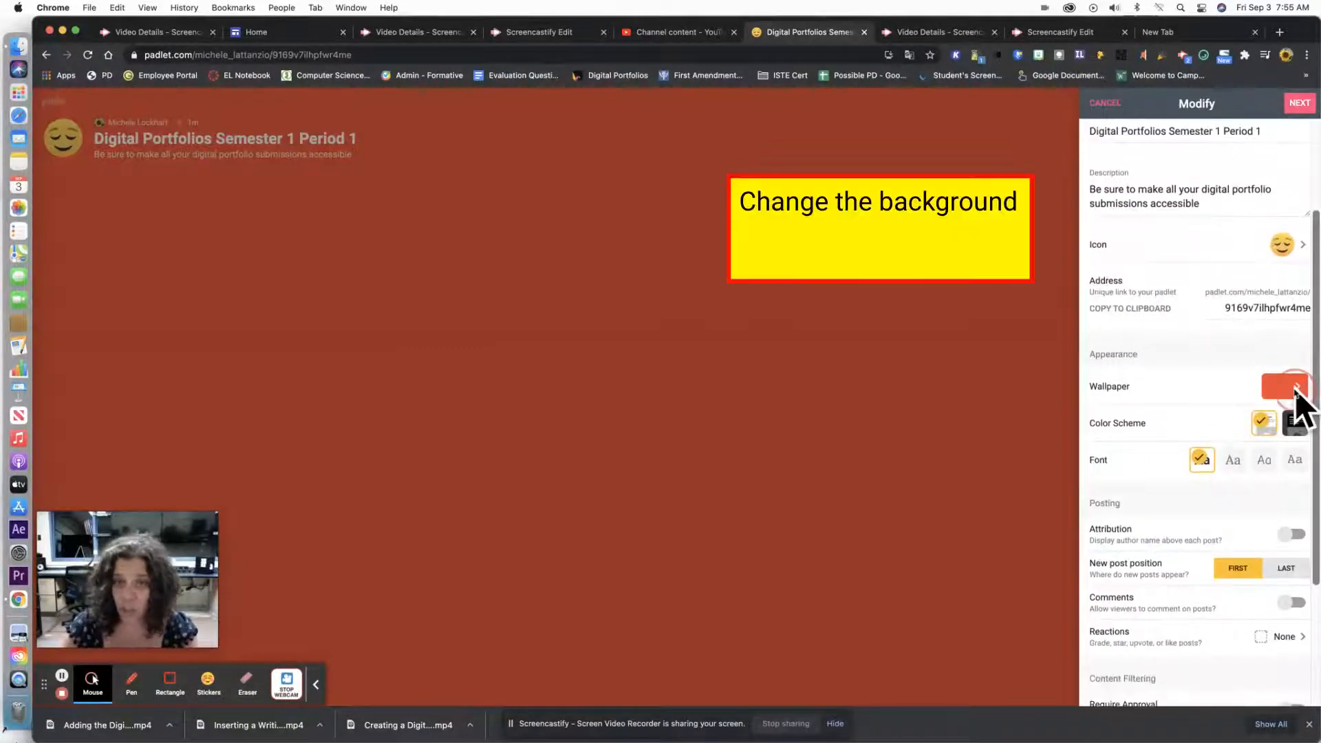
left_click(1298, 387)
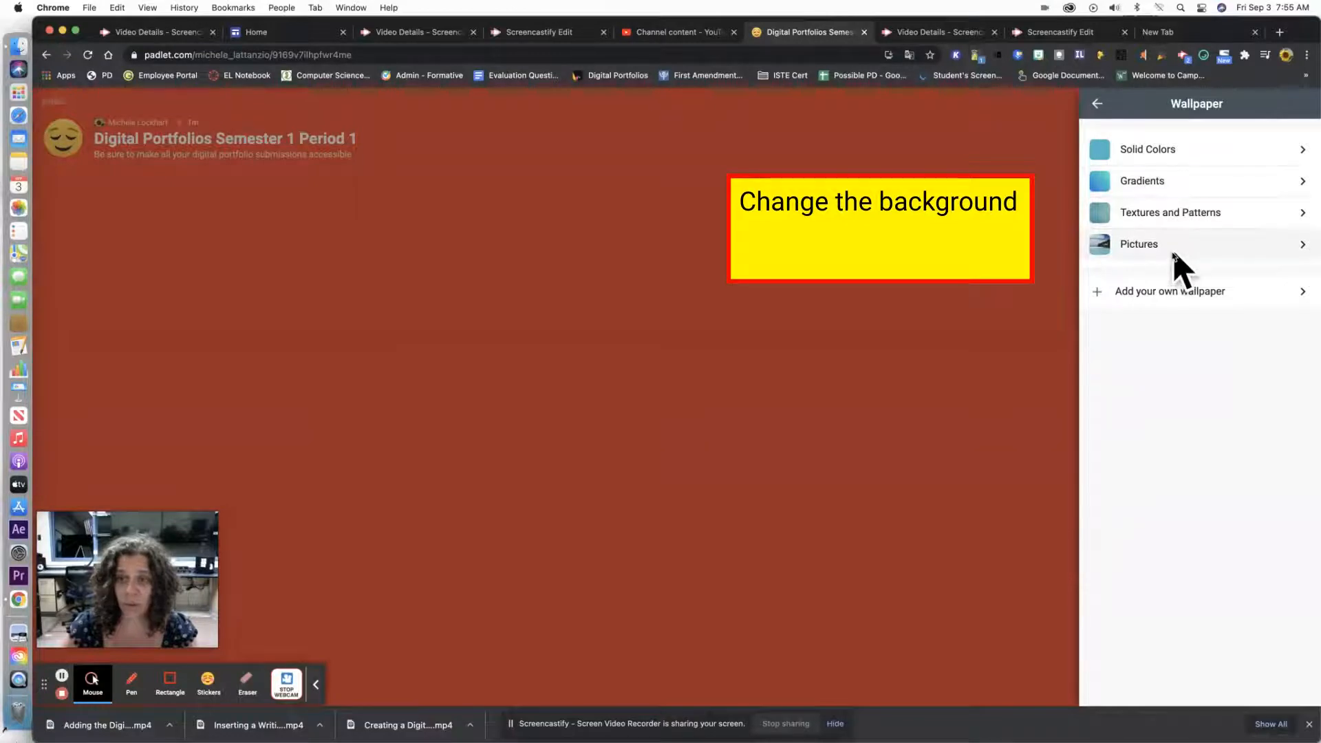
left_click(1100, 103)
Step: Try the fourth and third font styles for the padlet and restore the first one
scroll(1153, 530, "down", 2)
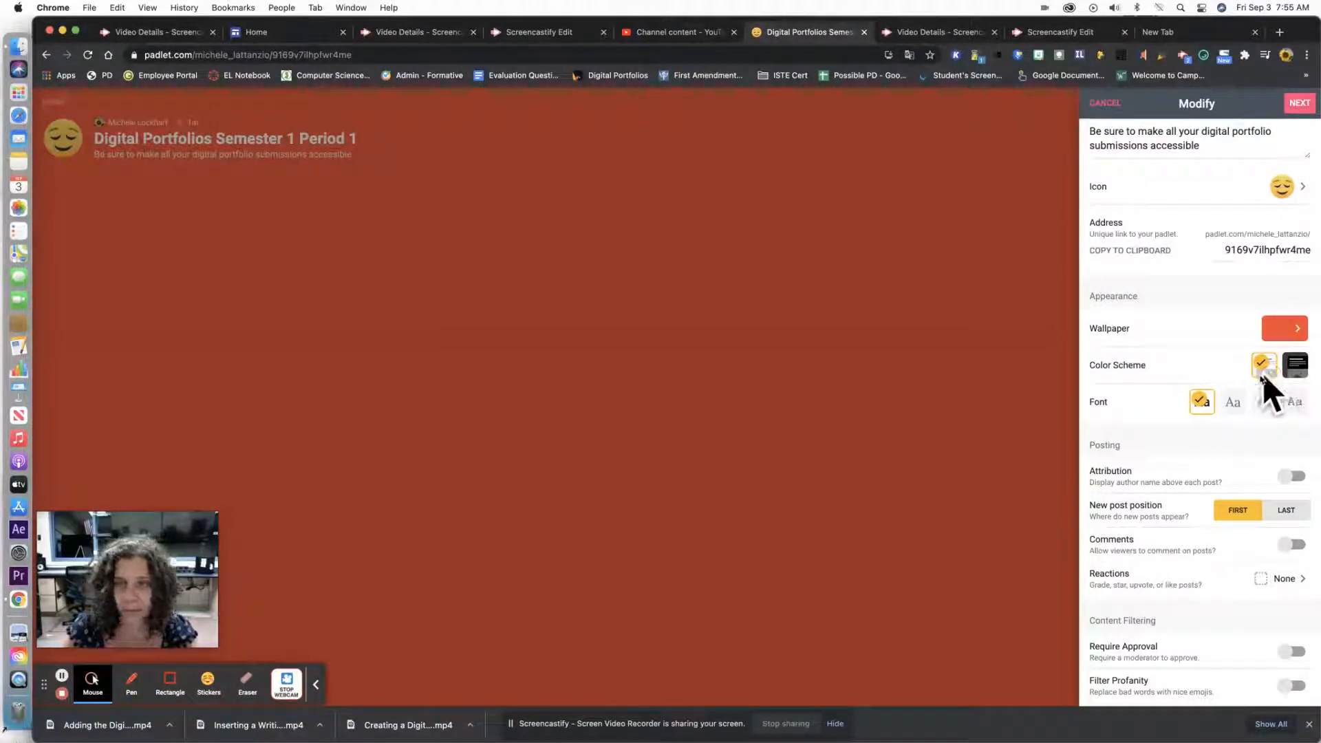
left_click(1293, 404)
left_click(1265, 405)
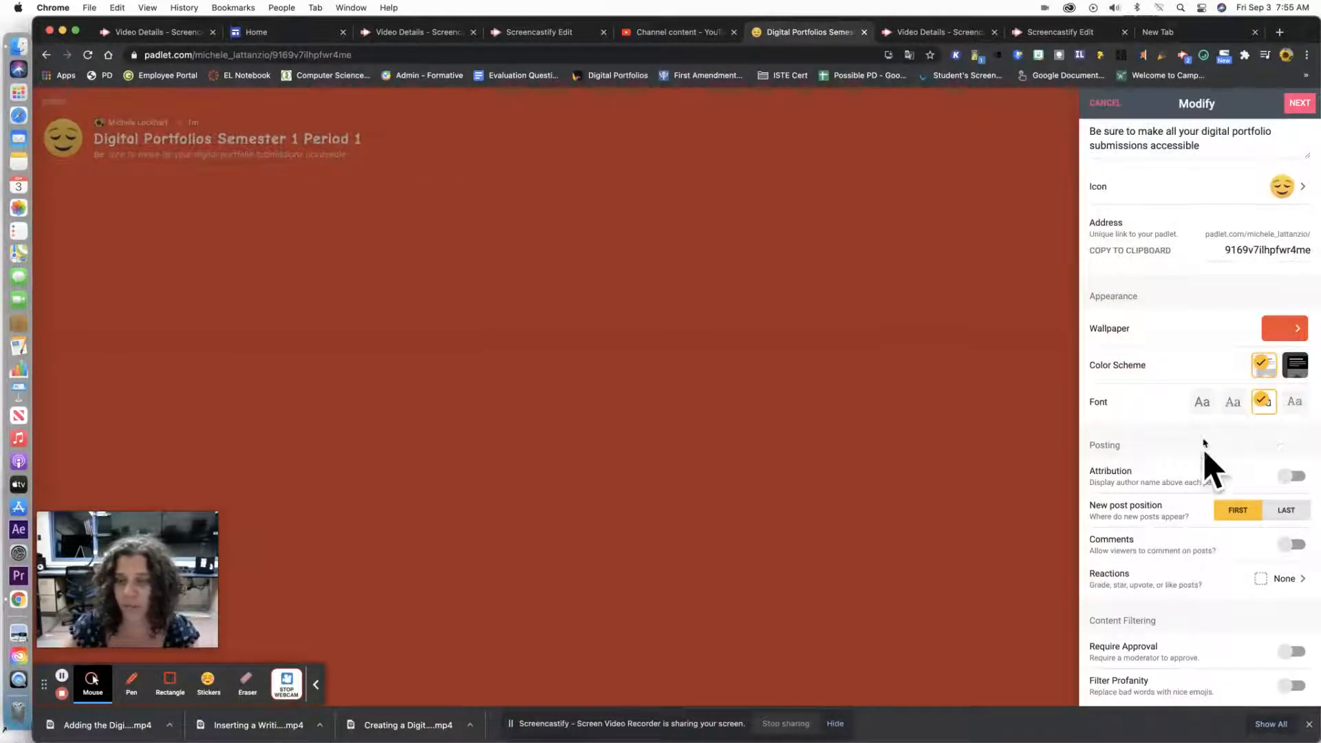
left_click(1203, 404)
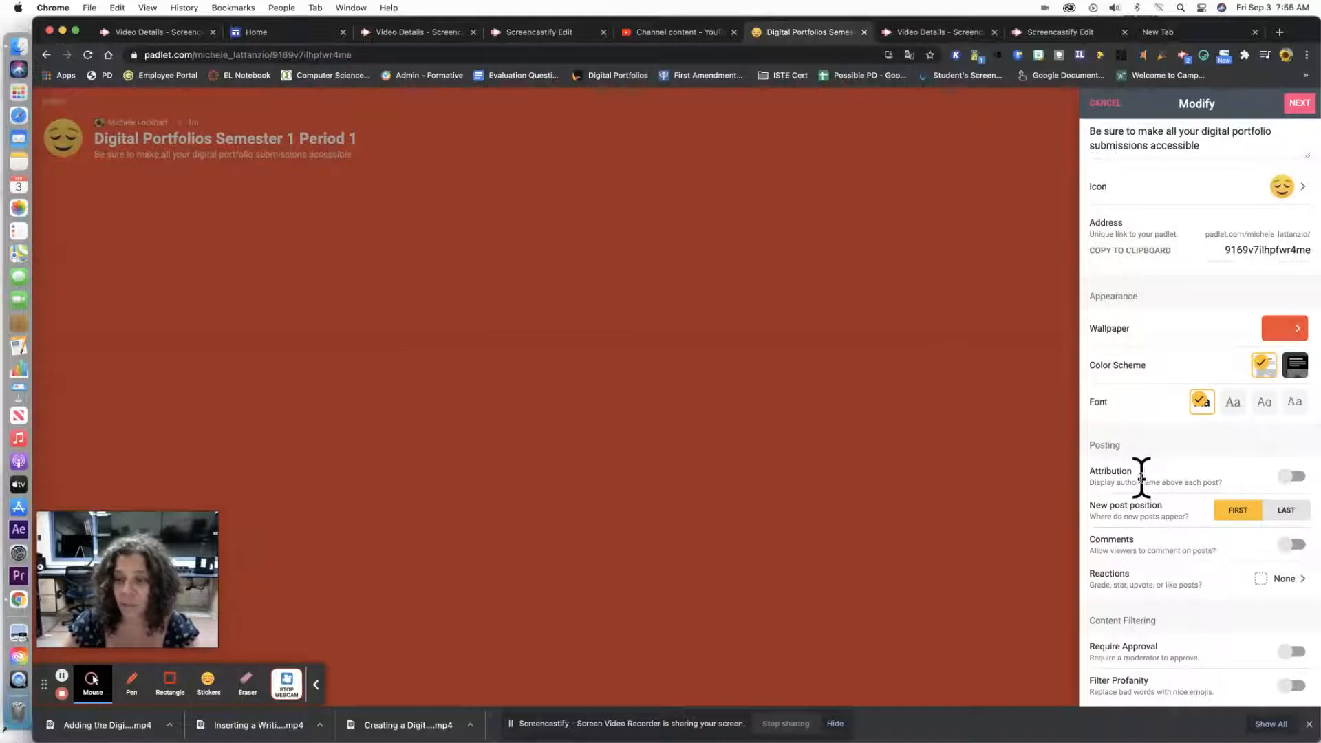
Step: Turn on Attribution for posts and set the new post position to Last
left_click(1288, 476)
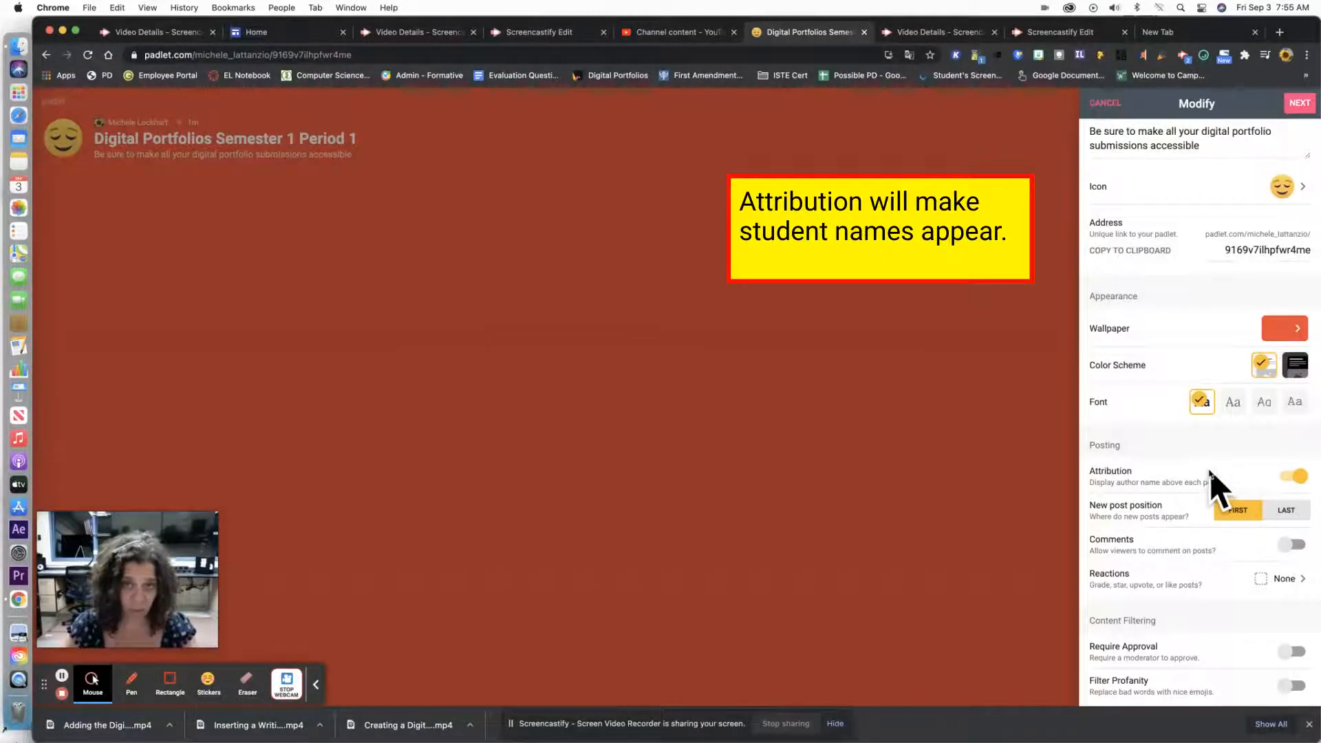
left_click(1292, 512)
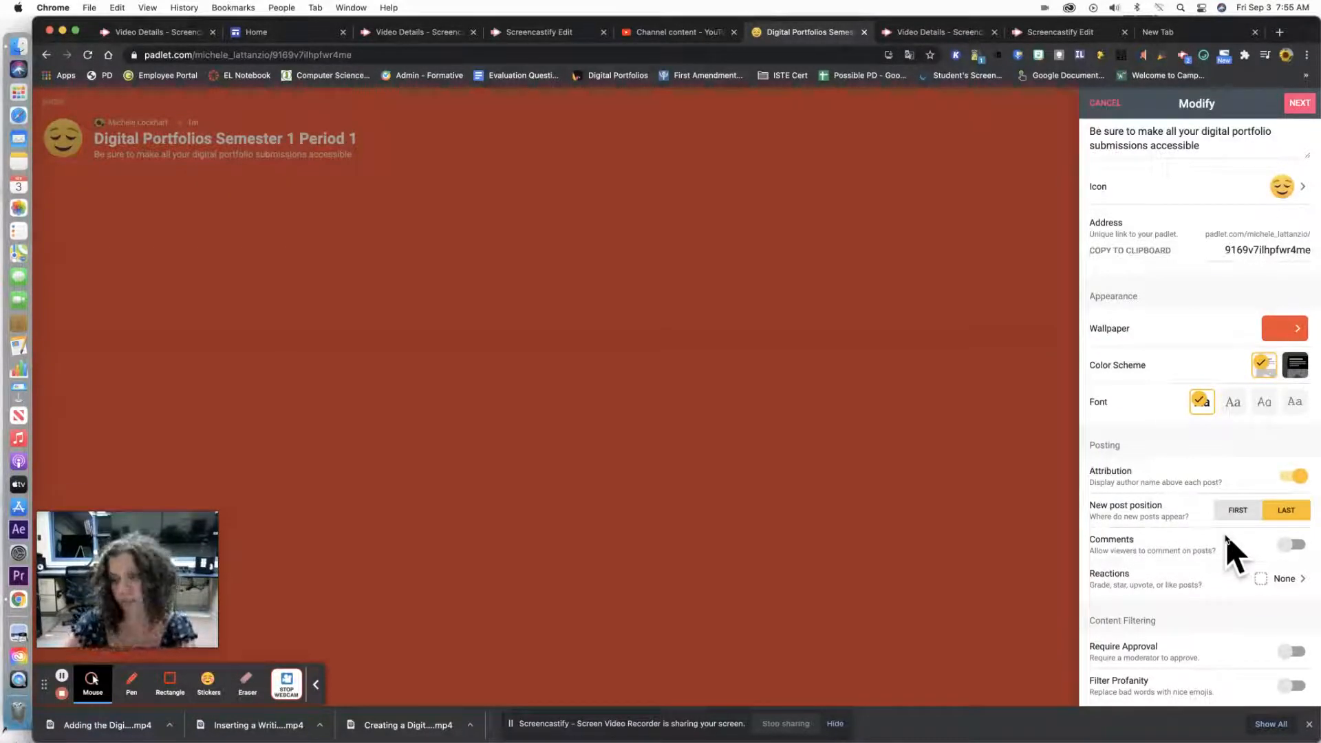
Step: Turn on Require Approval and Filter Profanity in the padlet's content filtering
scroll(1227, 536, "down", 3)
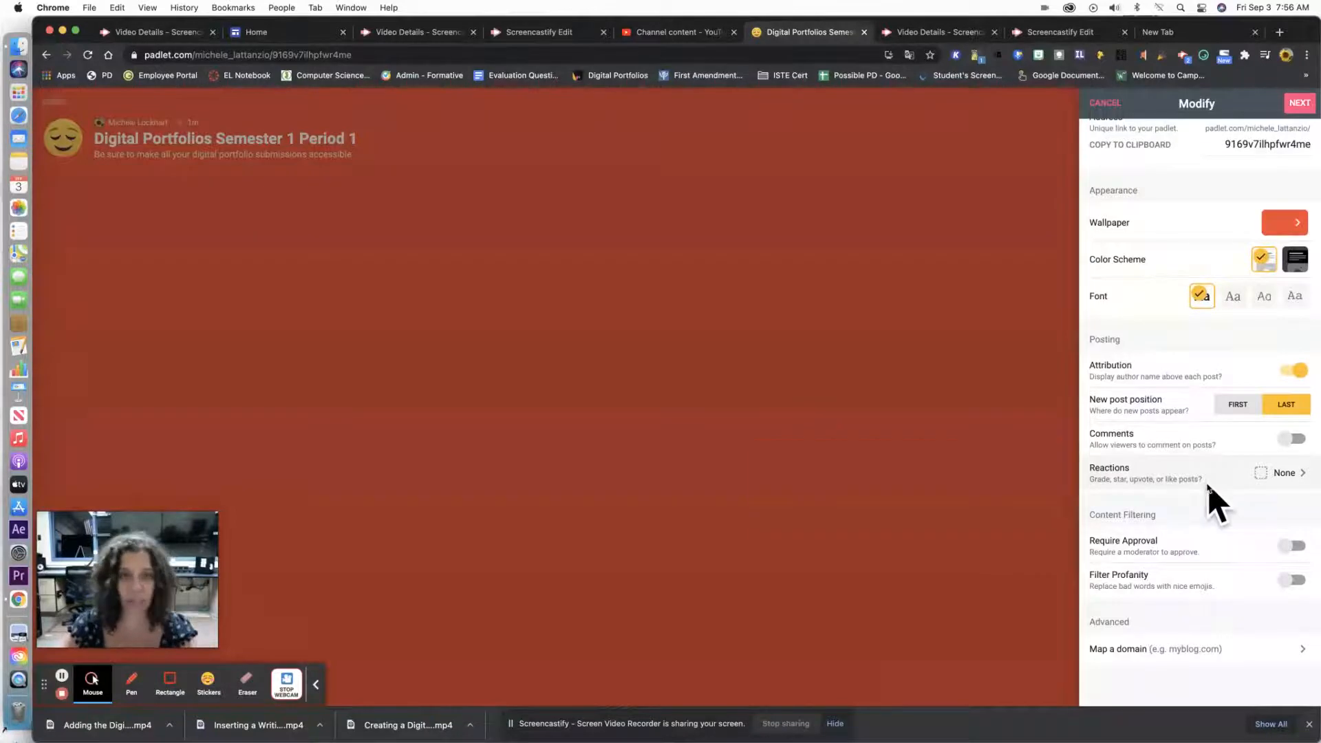
scroll(1209, 496, "down", 1)
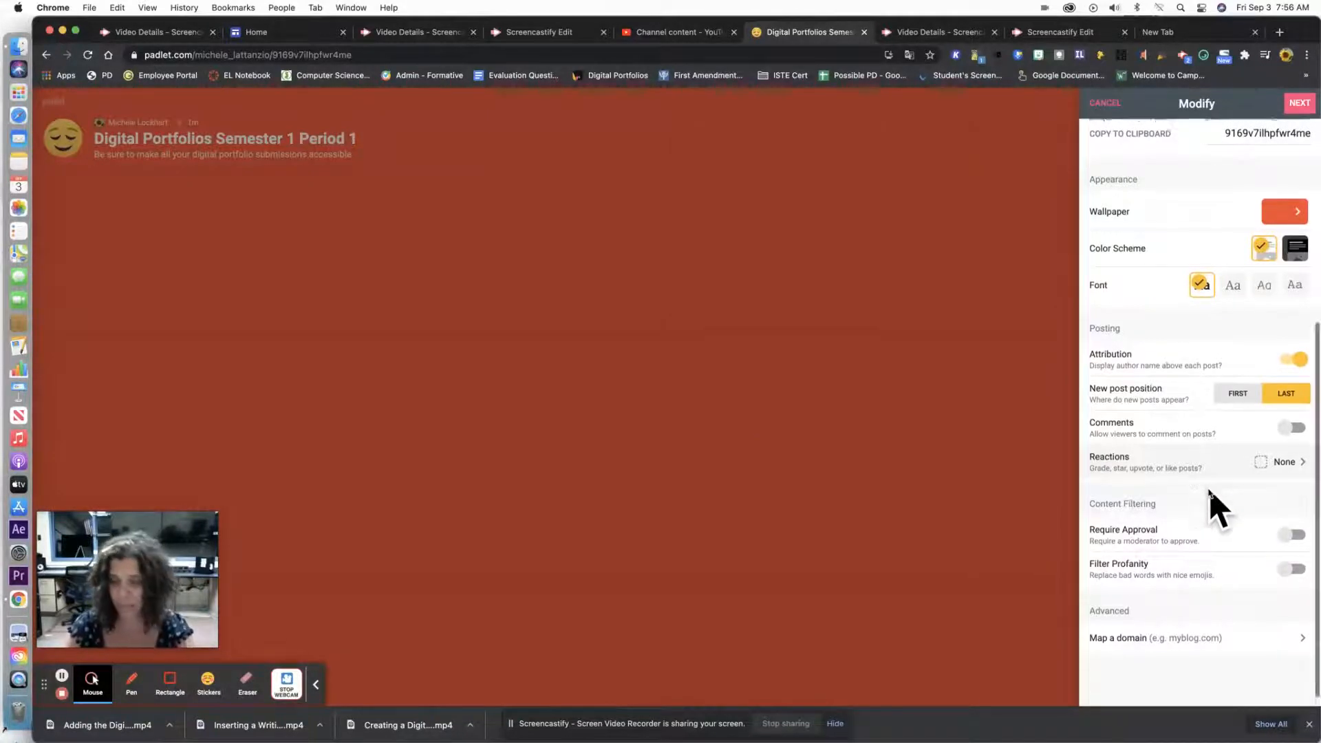
left_click(1291, 526)
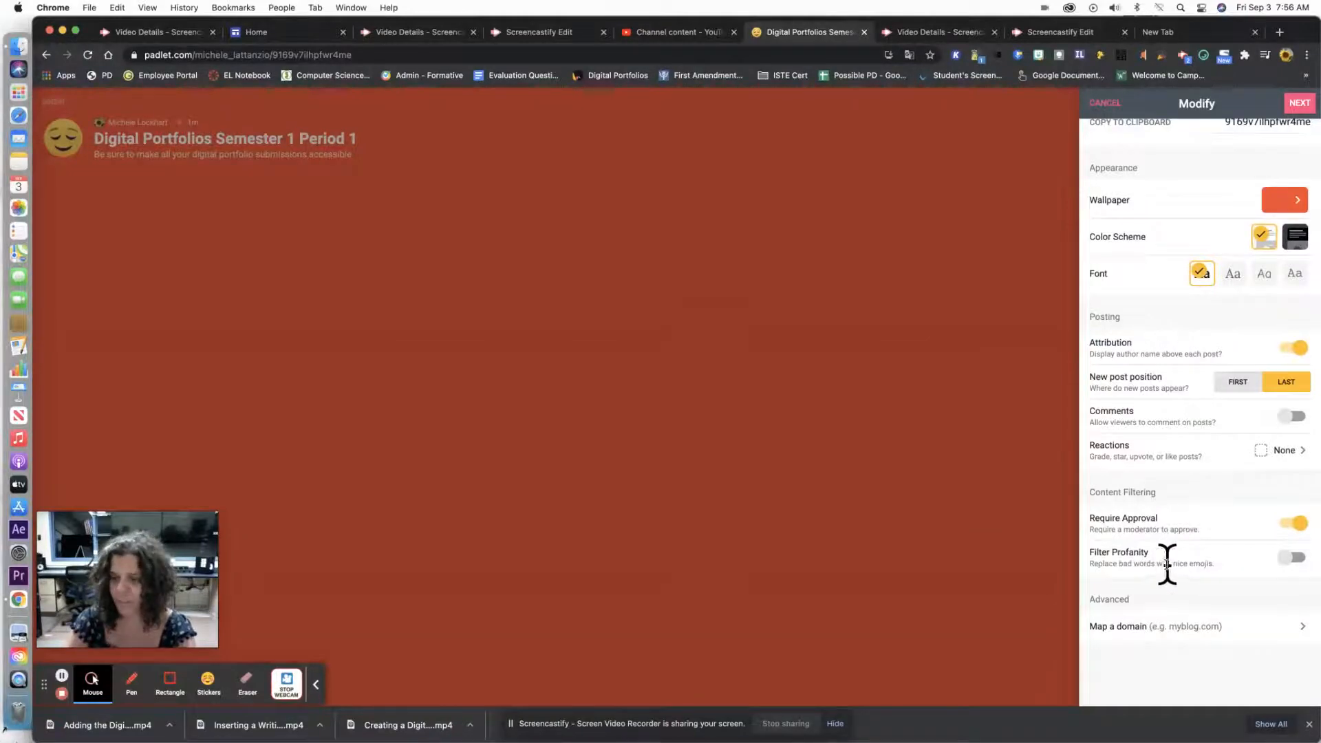
left_click(1282, 560)
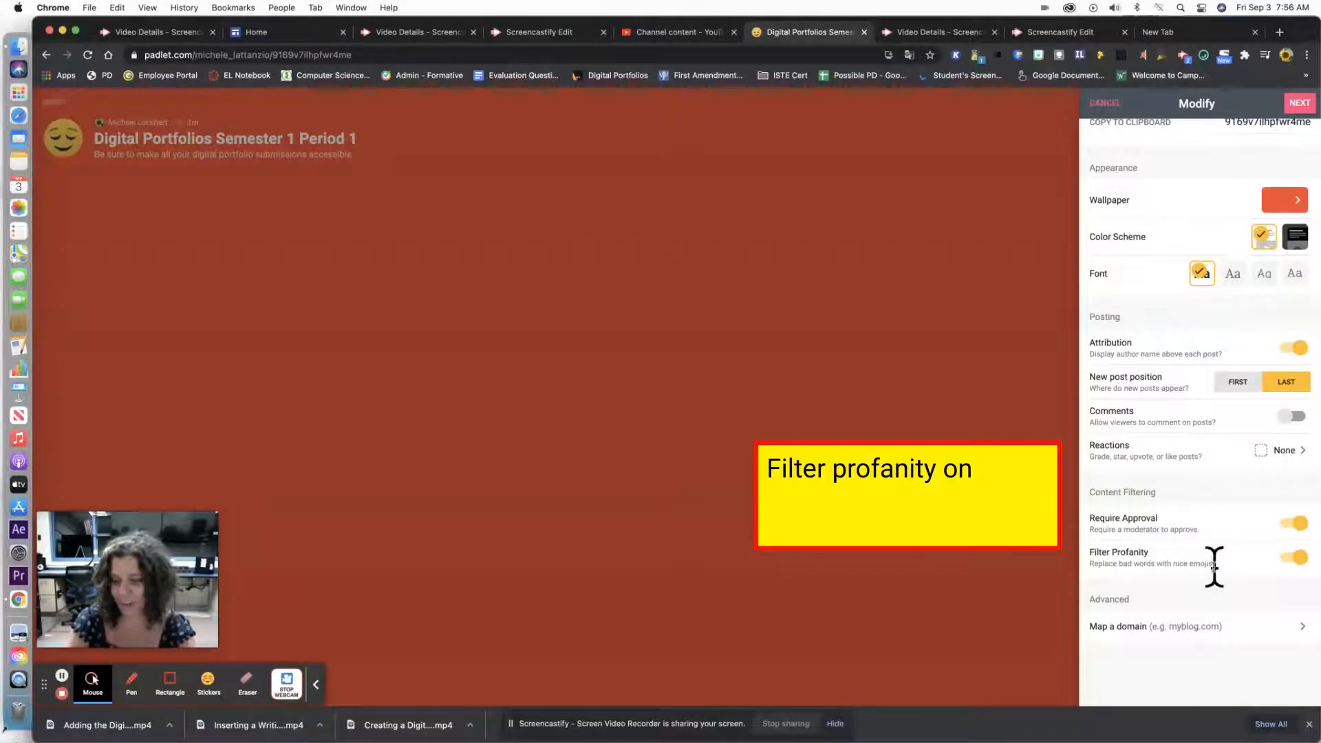
Step: Check through the padlet's settings, finish the setup and start posting on the board
scroll(1215, 566, "up", 5)
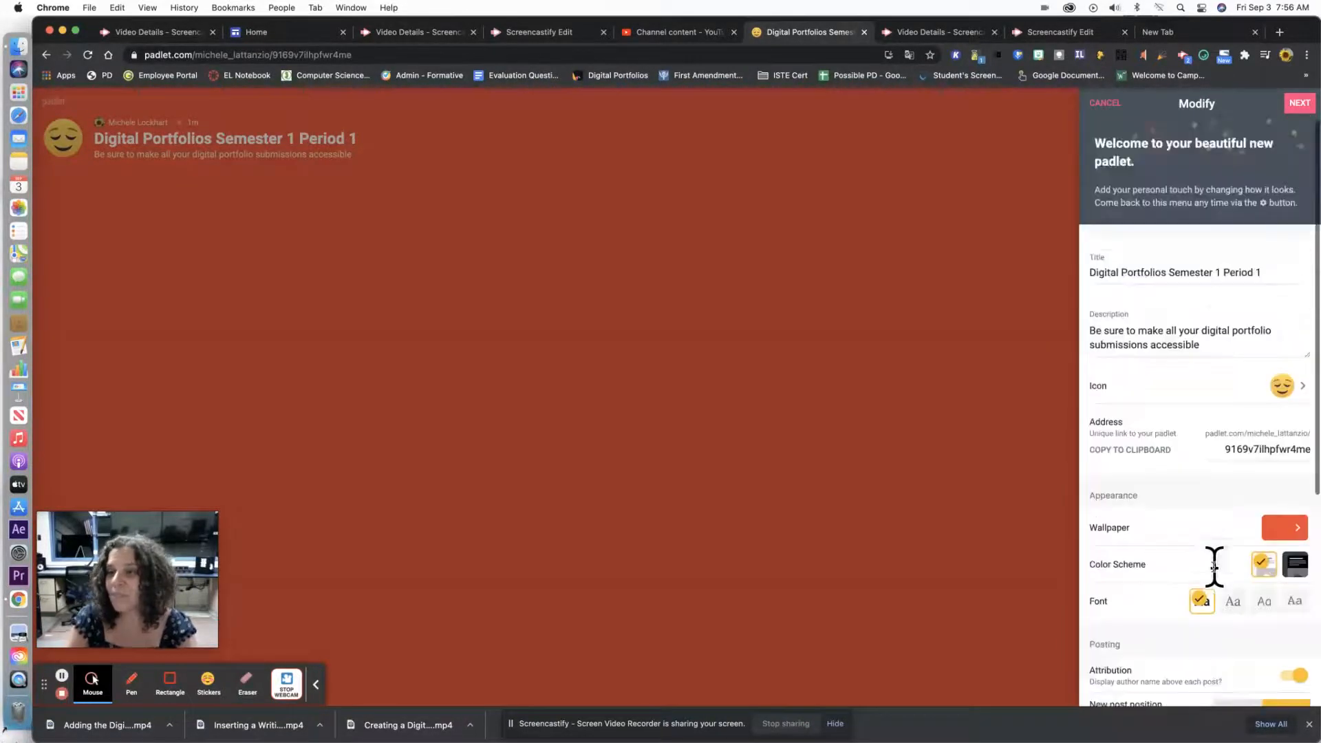
scroll(1216, 574, "down", 4)
scroll(1222, 585, "up", 4)
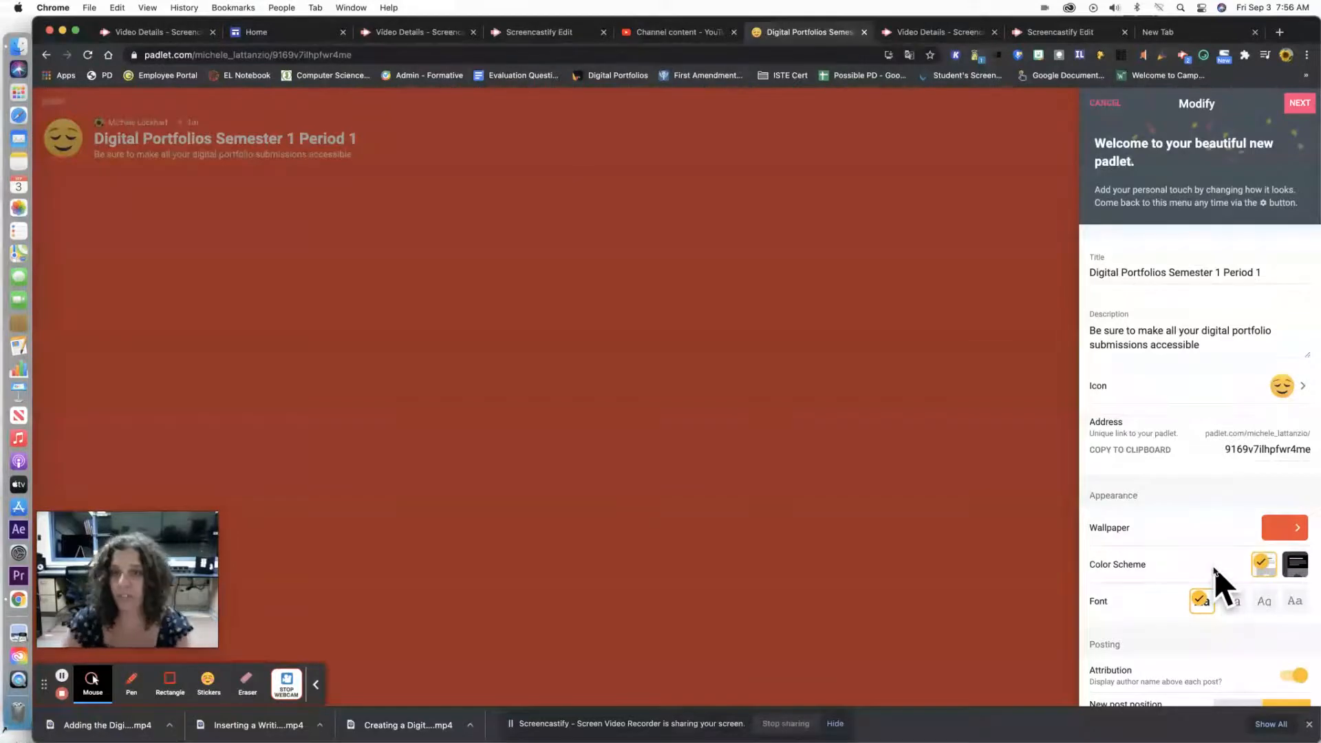
left_click(1300, 103)
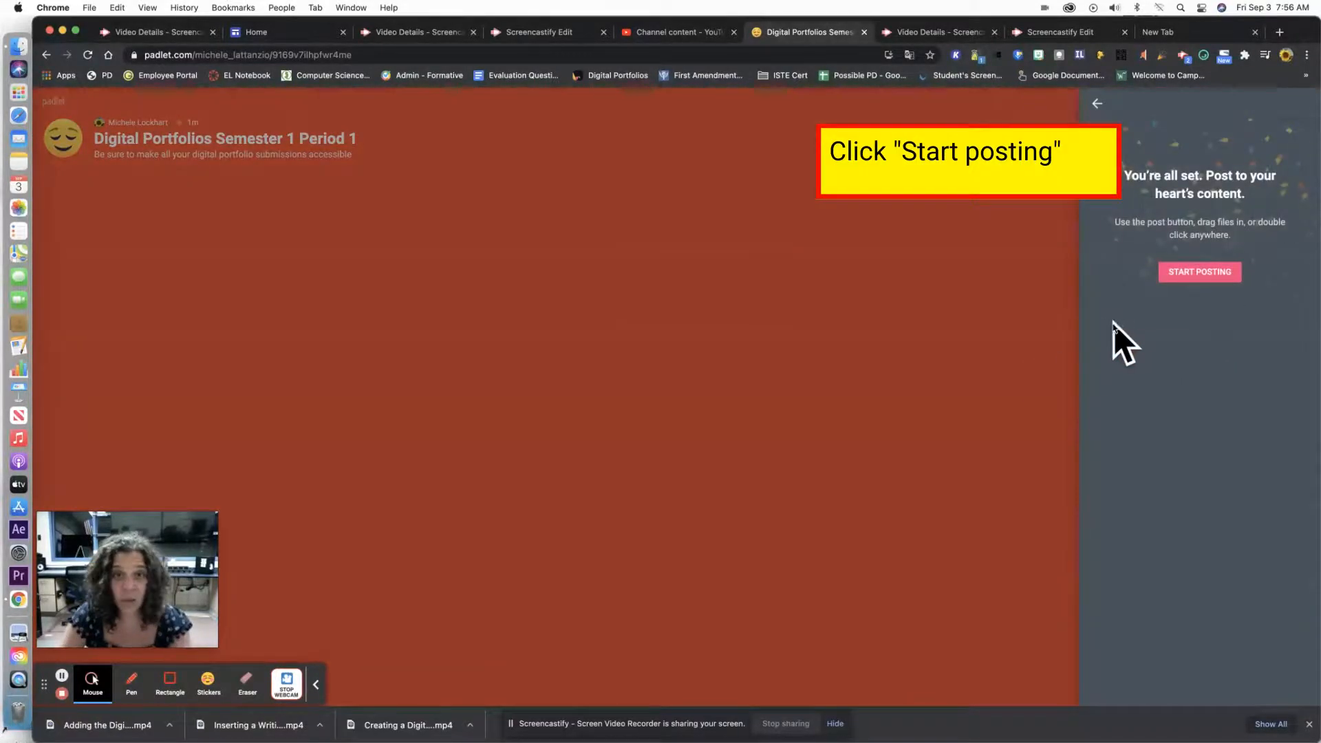
left_click(1187, 273)
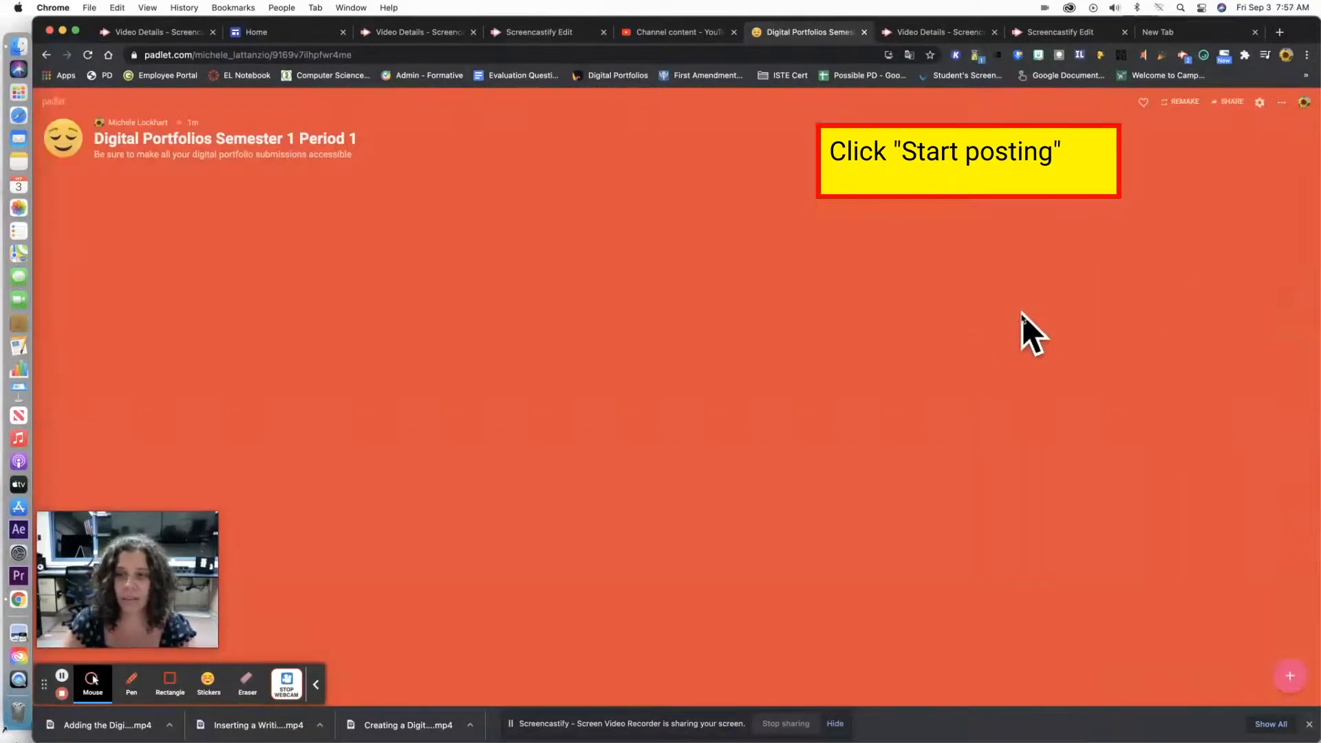
Step: Review the padlet's privacy, sharing and export options, and return to the board
left_click(1236, 101)
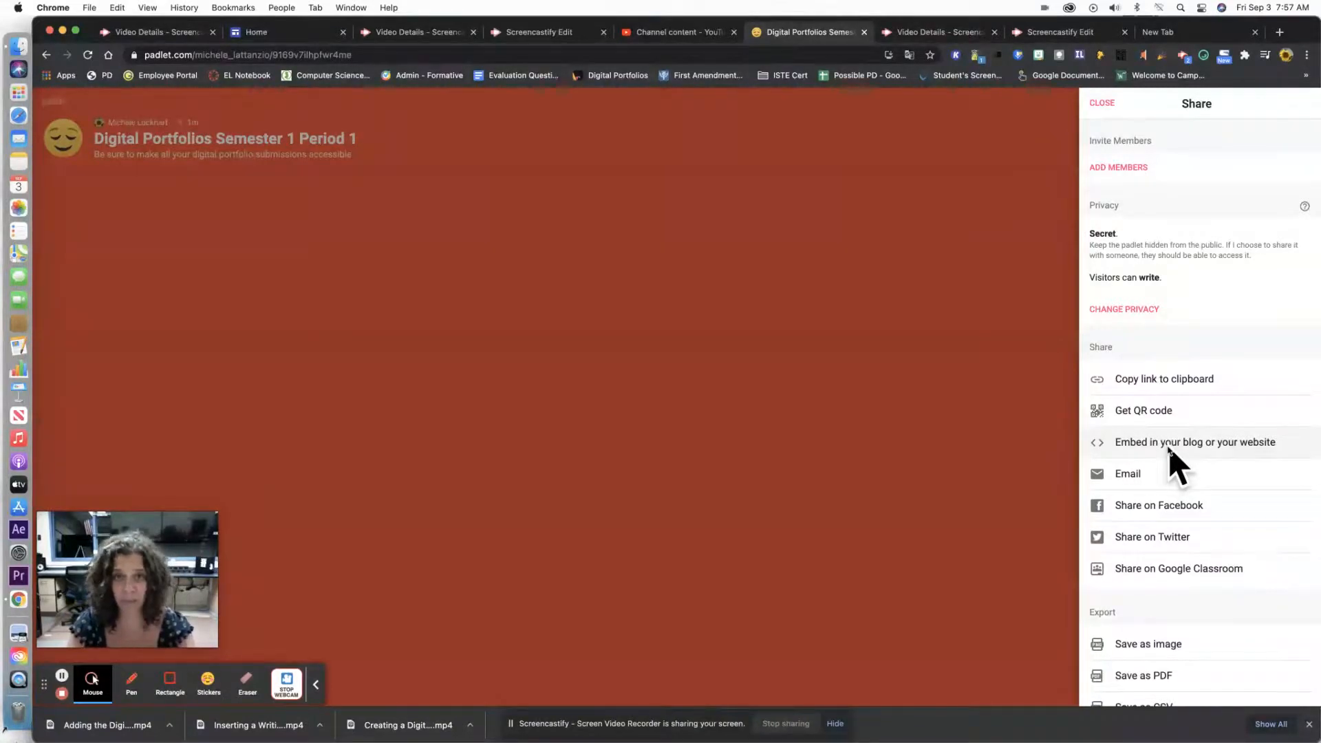
scroll(1168, 447, "down", 4)
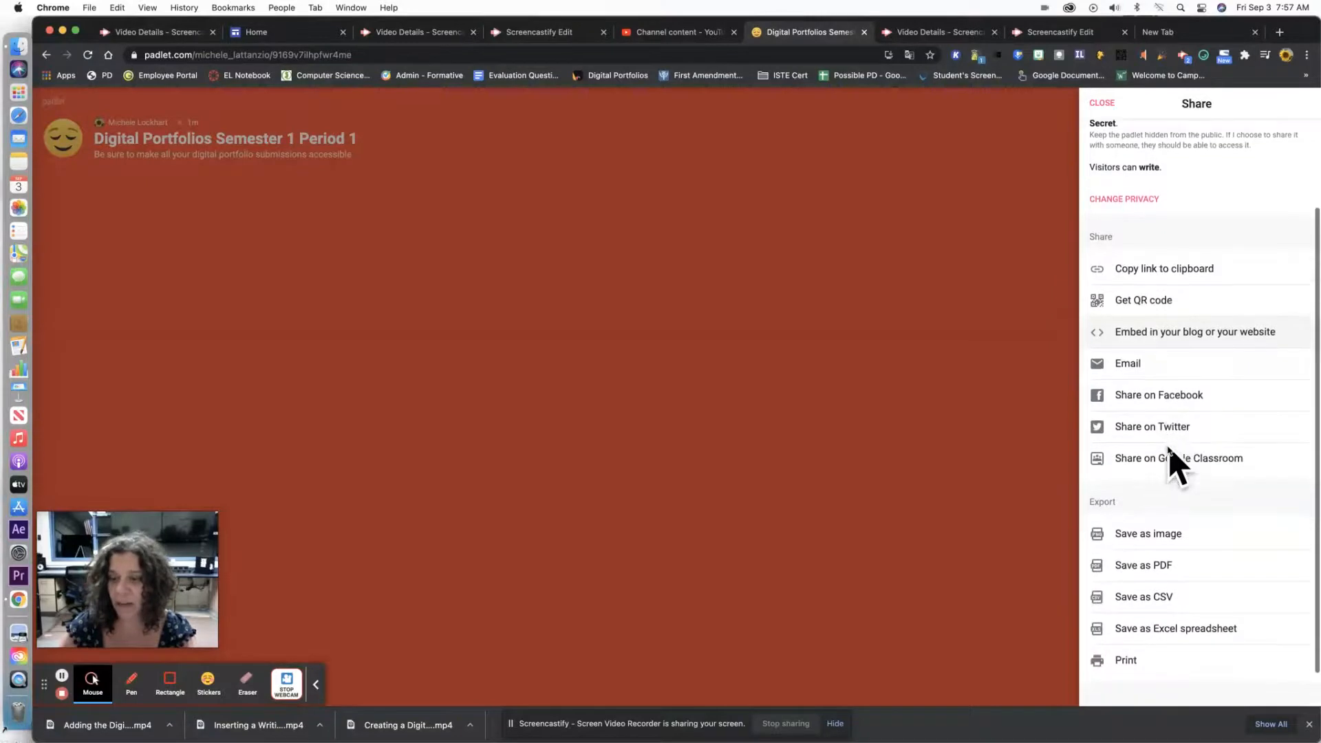
scroll(1168, 448, "up", 4)
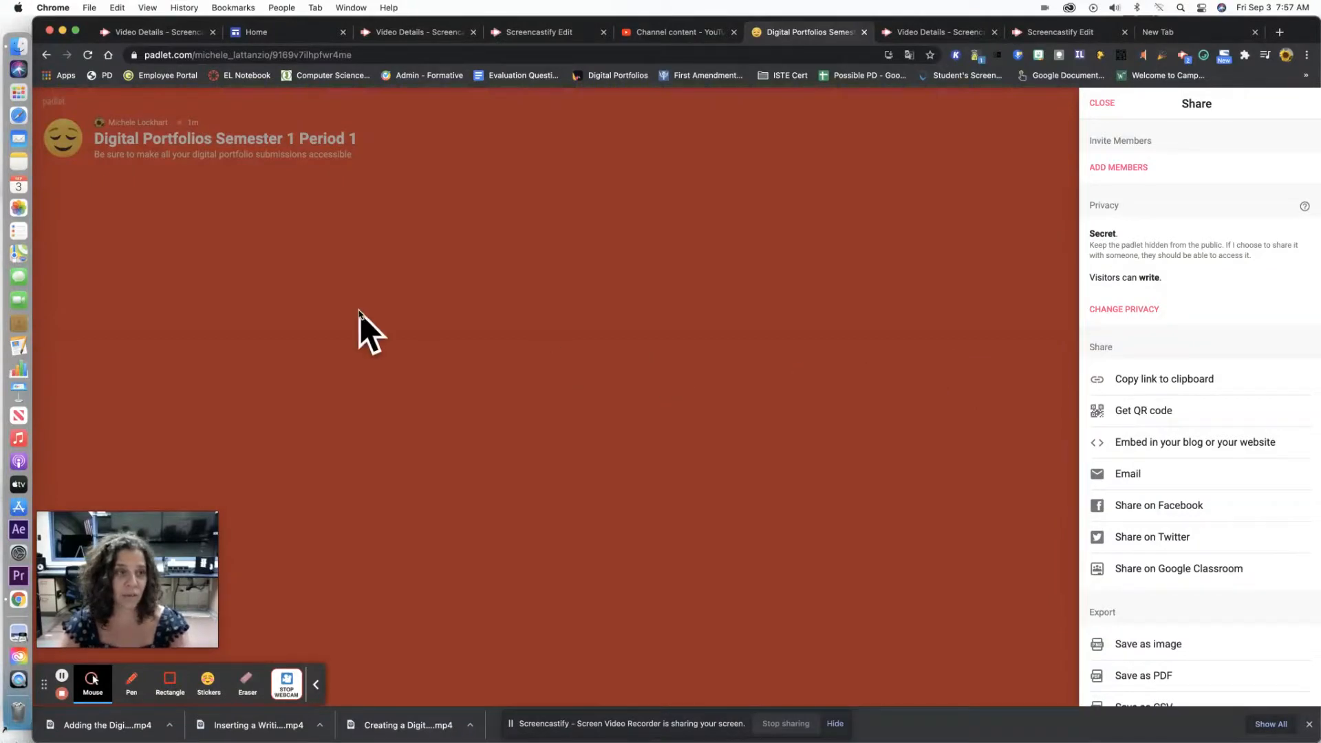
left_click(1101, 103)
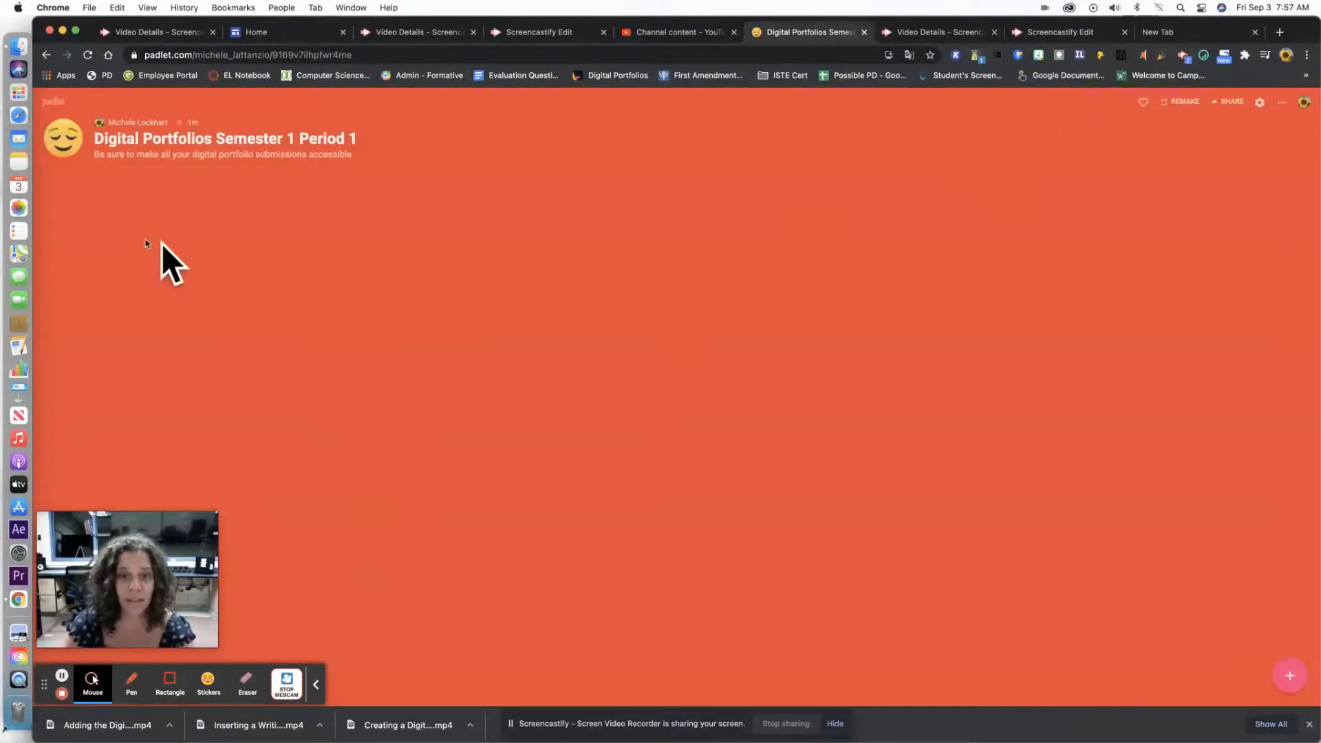